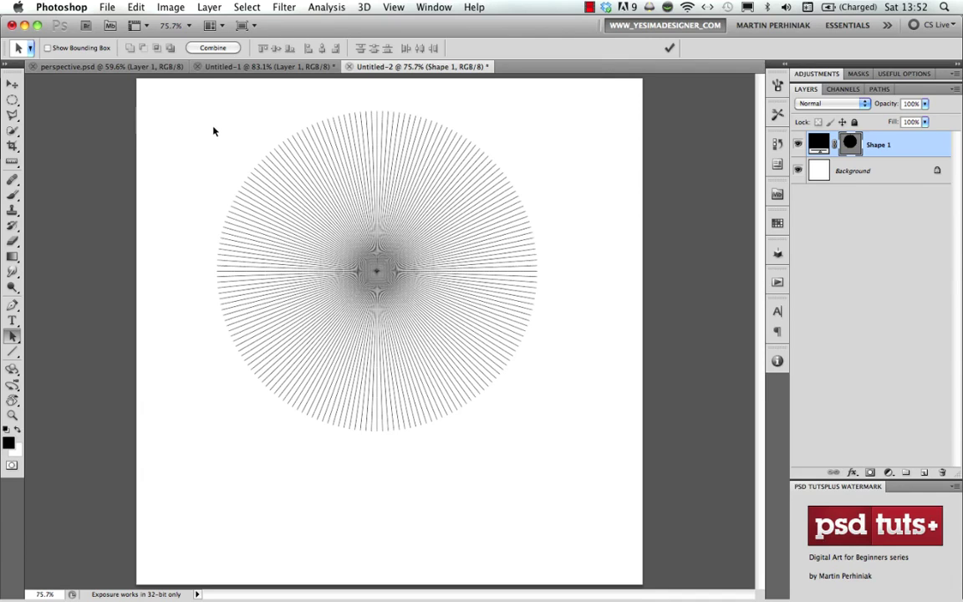
# Define the radial line burst as a custom shape named "vanishing point" and delete the Shape 1 layer
pyautogui.moveTo(198, 93); pyautogui.dragTo(577, 444)
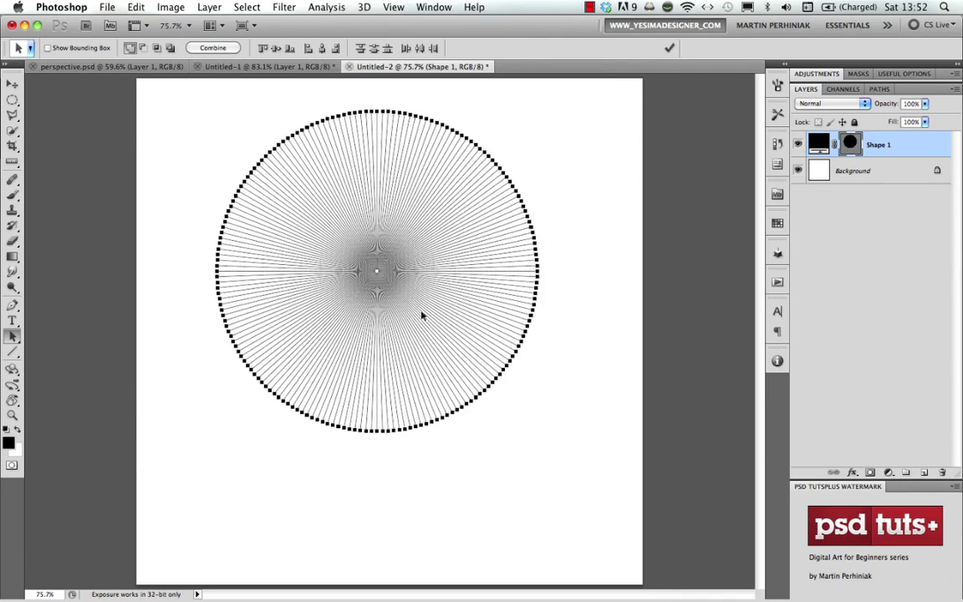
pyautogui.click(12, 337)
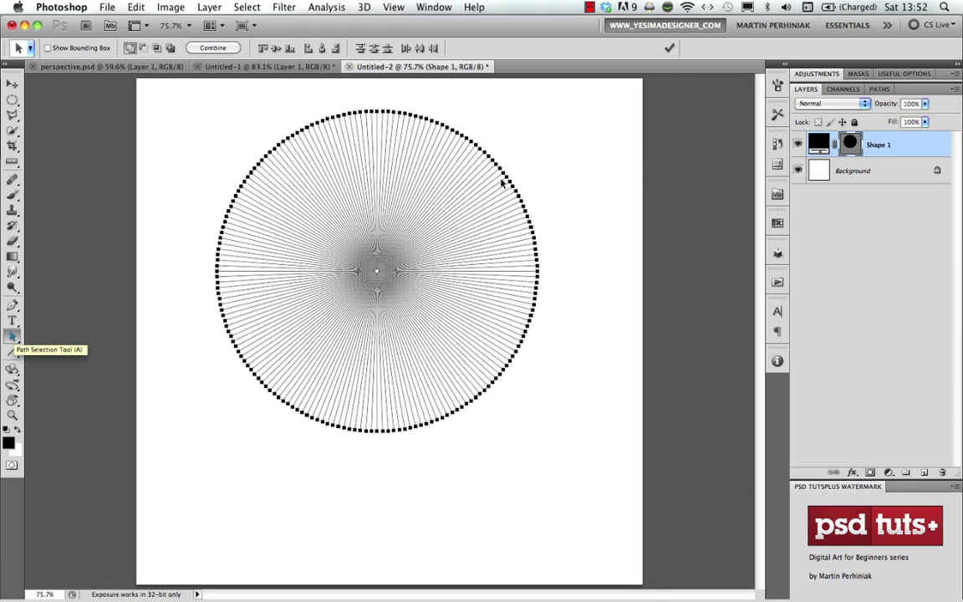
pyautogui.click(127, 7)
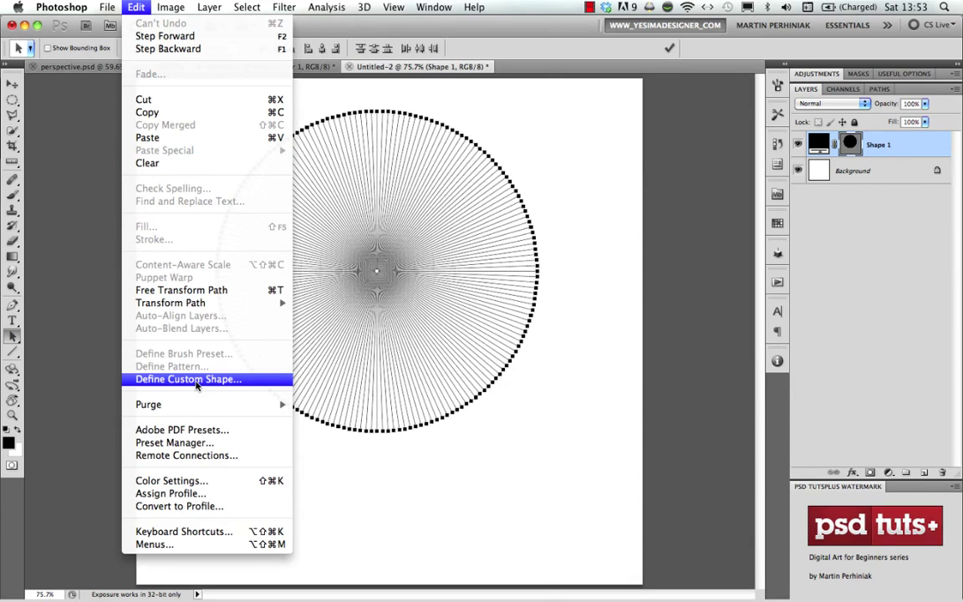
pyautogui.click(193, 380)
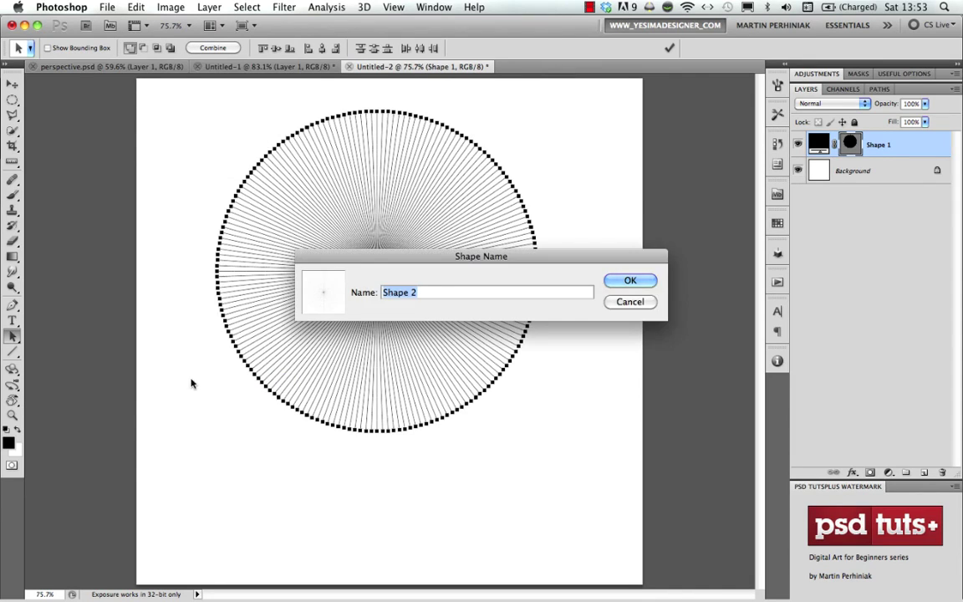
pyautogui.write('vanishing point')
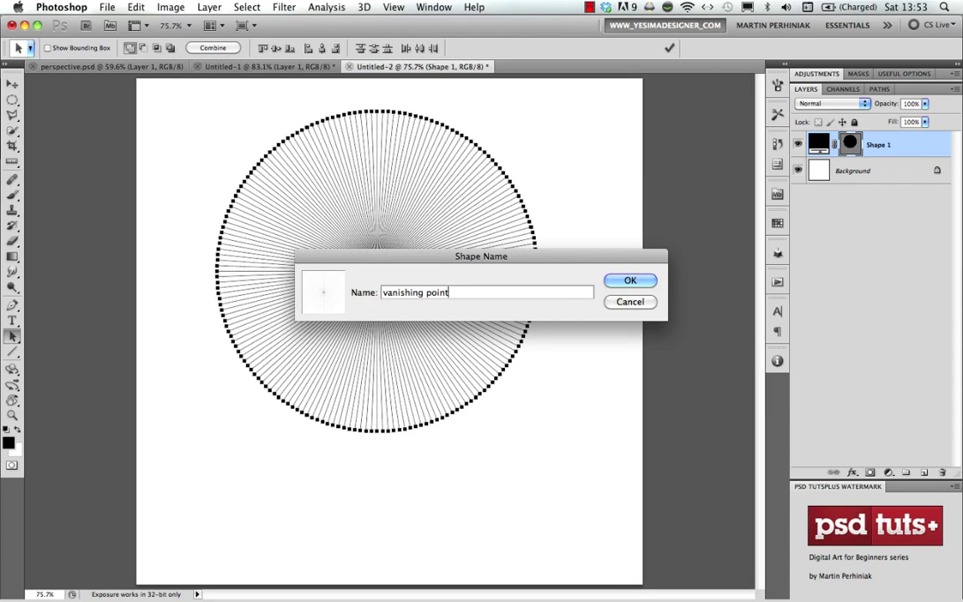
pyautogui.press('Return')
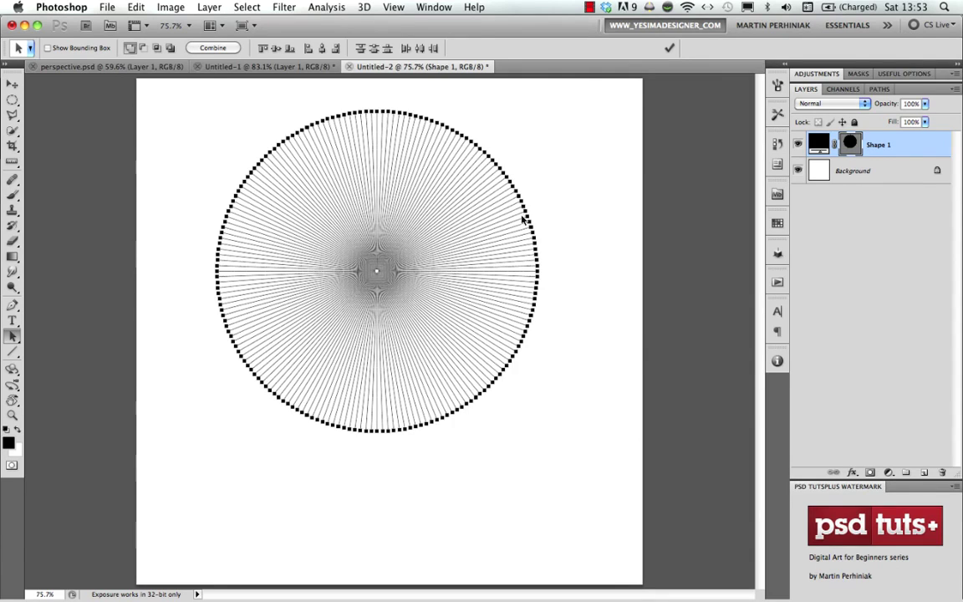
pyautogui.press('Delete')
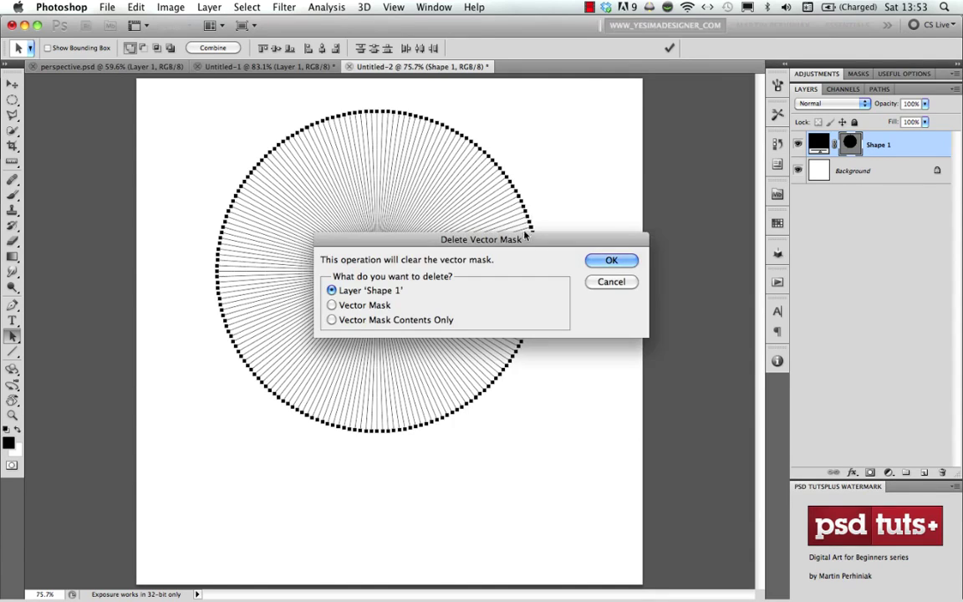
pyautogui.click(612, 261)
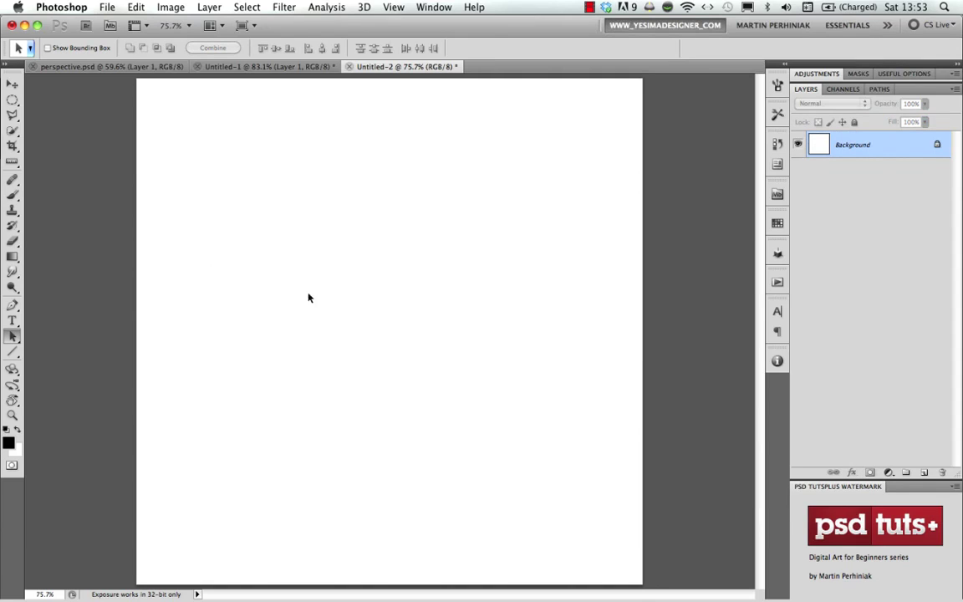
# Draw the saved vanishing point custom shape in black so that it nearly fills the canvas
pyautogui.click(13, 351)
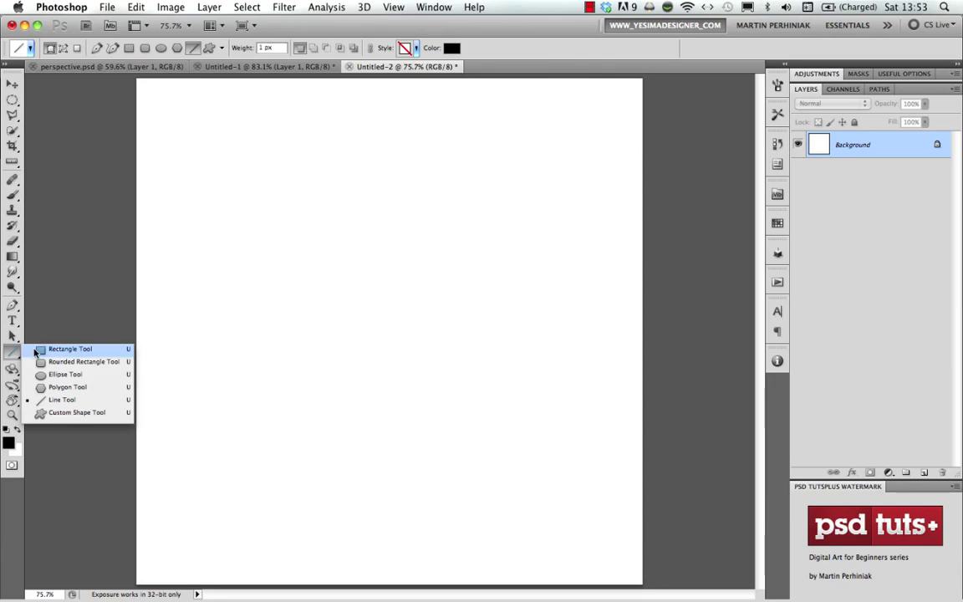
pyautogui.click(73, 413)
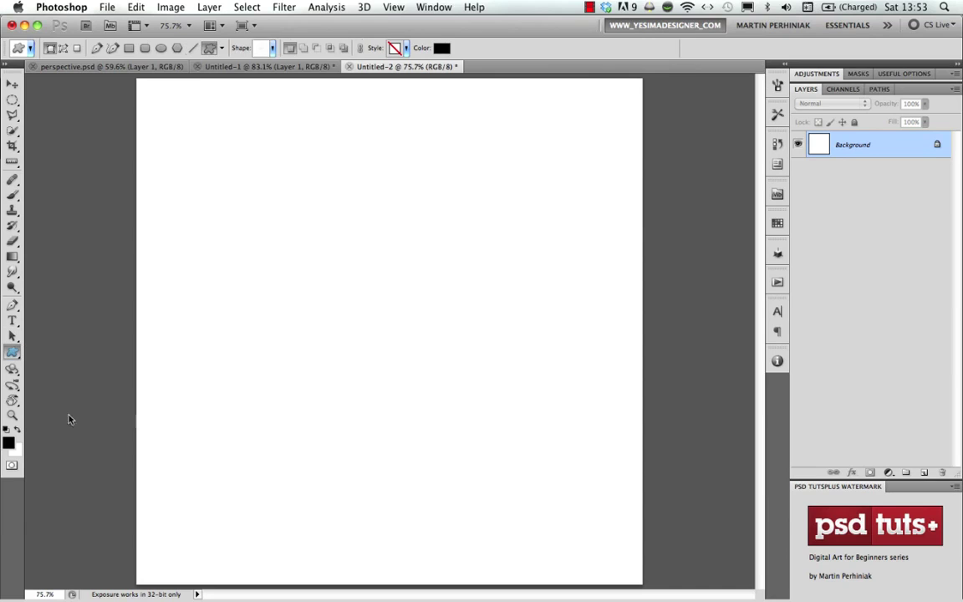
pyautogui.click(273, 49)
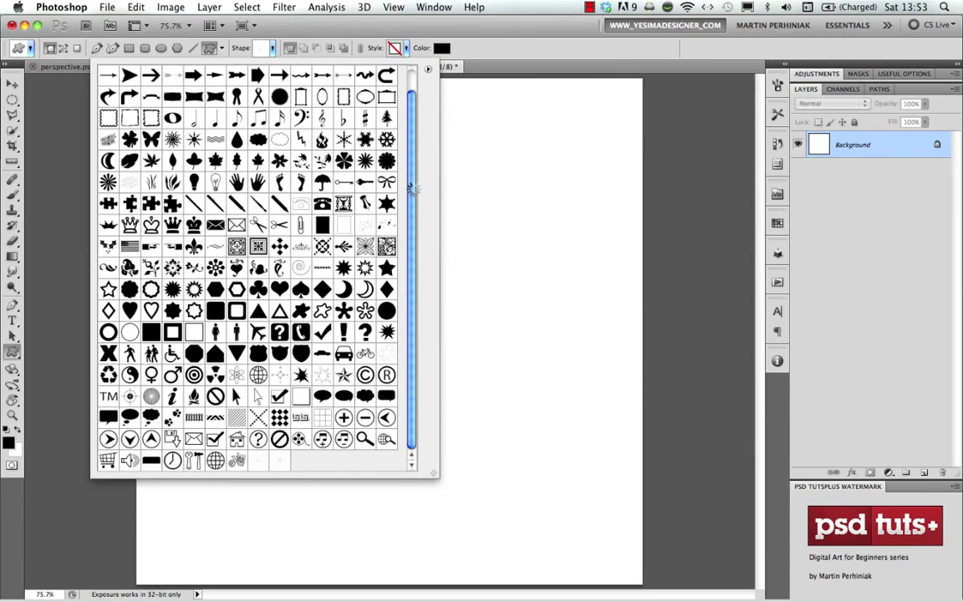
pyautogui.click(279, 461)
pyautogui.click(497, 48)
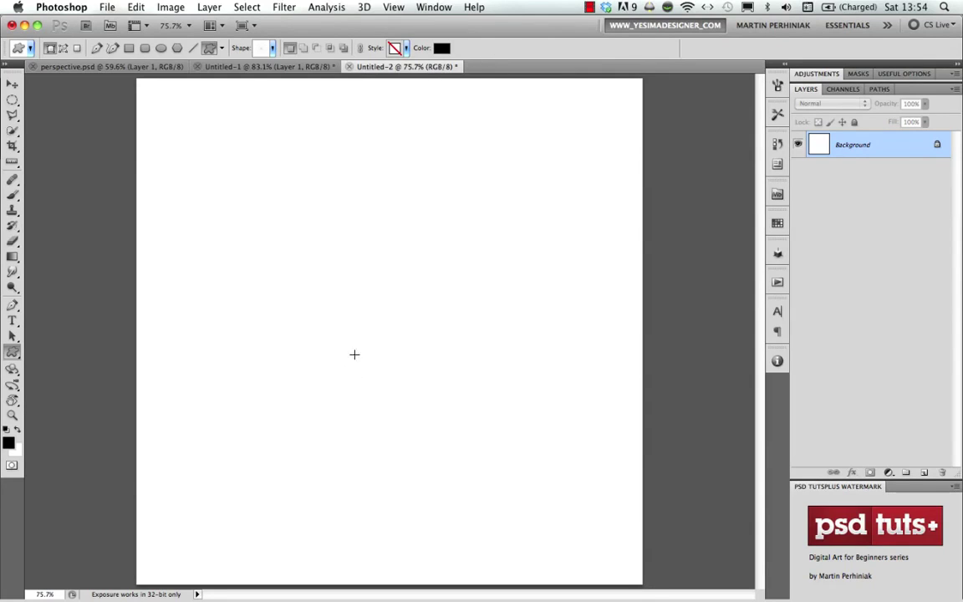
pyautogui.moveTo(372, 326); pyautogui.dragTo(642, 92)
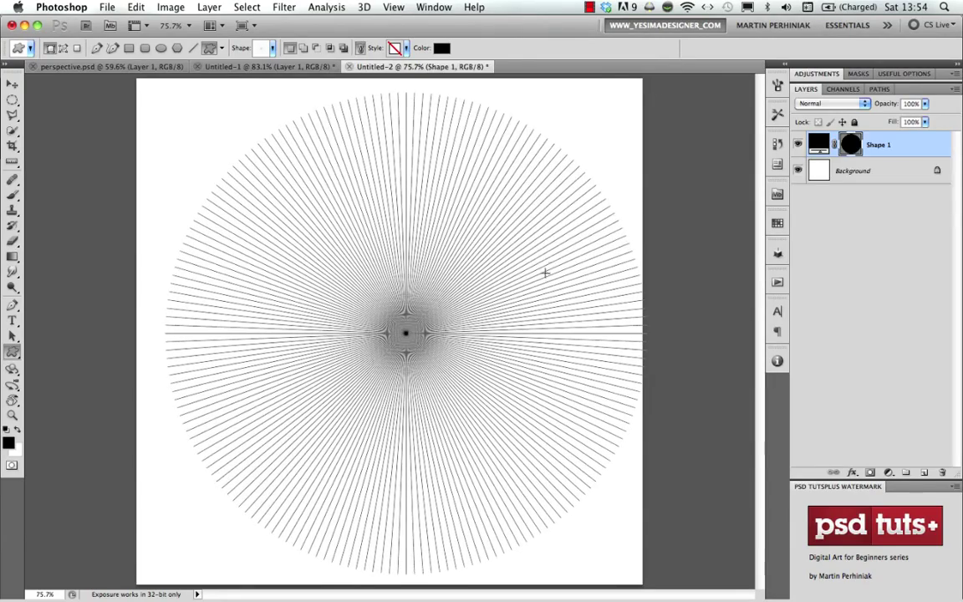
# Scale the radial line shape up from its centre until the lines extend beyond all canvas edges
pyautogui.click(862, 172)
pyautogui.press('z')
pyautogui.moveTo(318, 334); pyautogui.dragTo(384, 338)
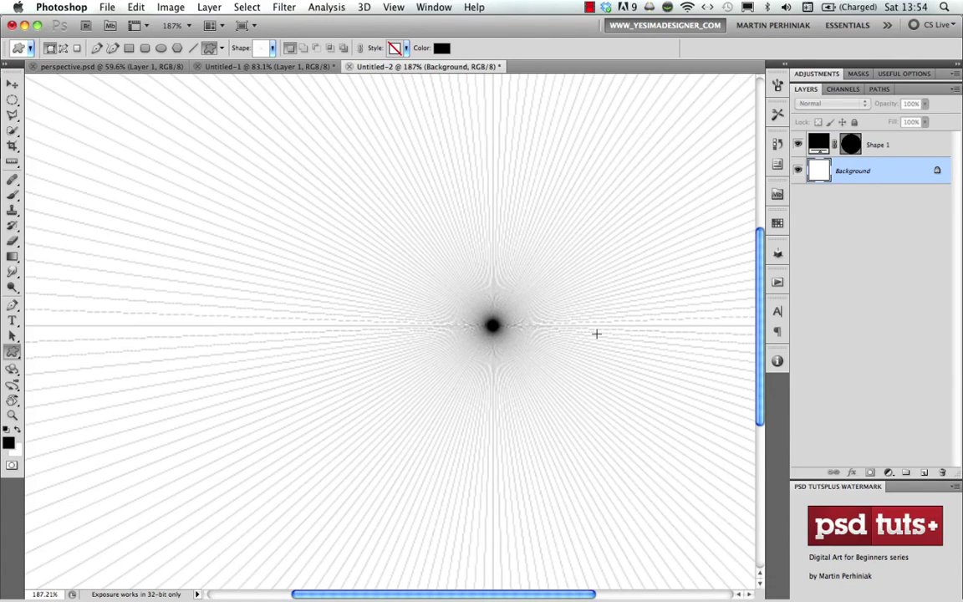
pyautogui.press('super+0')
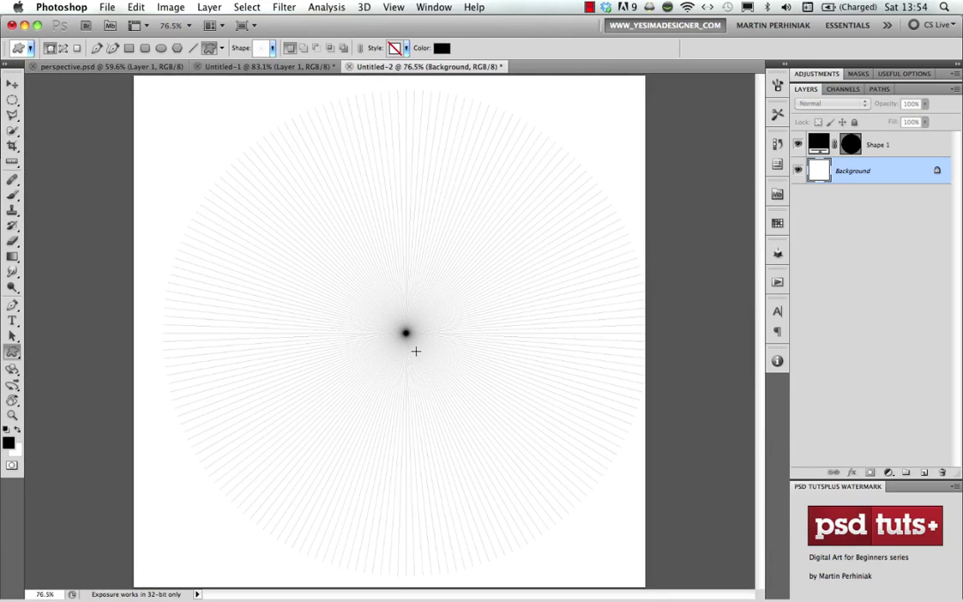
pyautogui.click(869, 148)
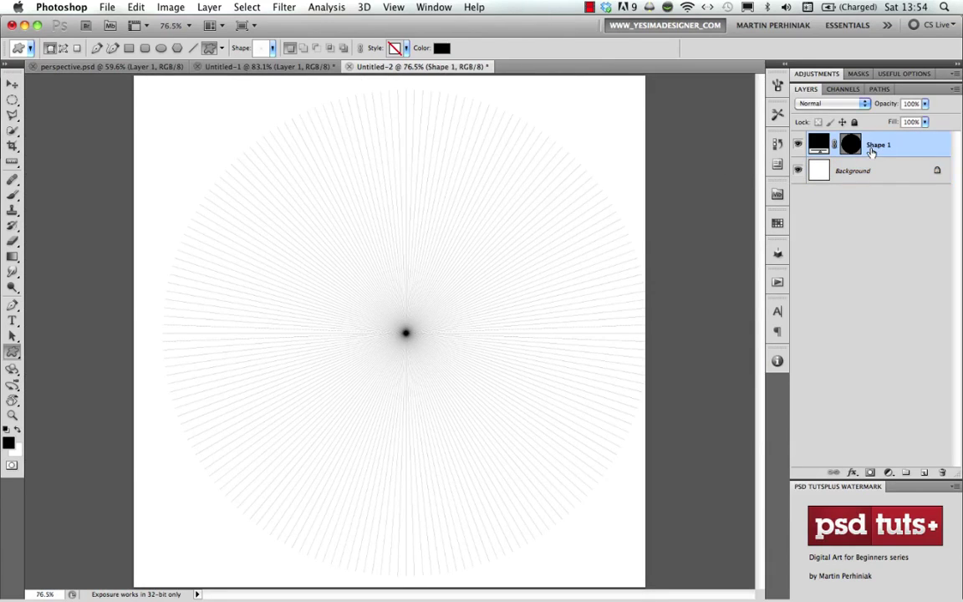
pyautogui.moveTo(402, 374); pyautogui.dragTo(342, 387)
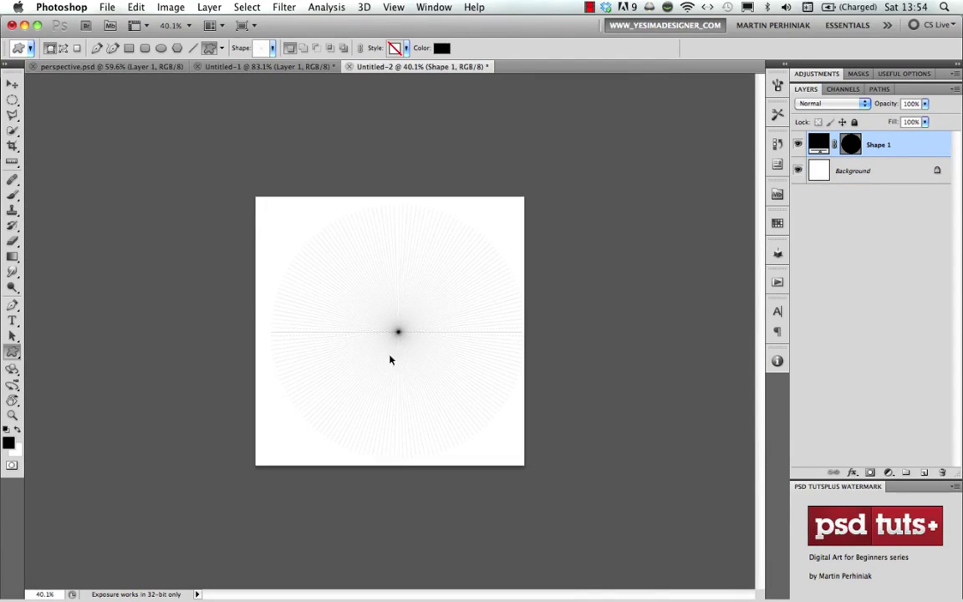
pyautogui.press('super+t')
pyautogui.moveTo(528, 203); pyautogui.dragTo(679, 51)
pyautogui.press('Return')
# Move the enlarged radial lines so the vanishing point sits to the right of the canvas centre
pyautogui.press('v')
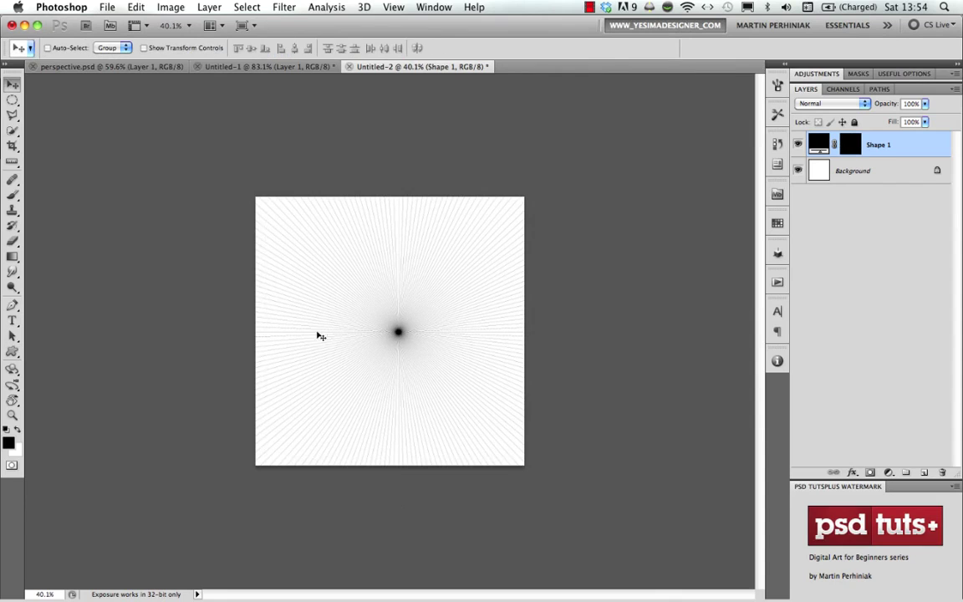
pyautogui.moveTo(417, 344)
pyautogui.mouseDown()
pyautogui.moveTo(472, 336)
pyautogui.moveTo(432, 387)
pyautogui.moveTo(426, 319)
pyautogui.moveTo(420, 336)
pyautogui.mouseUp()
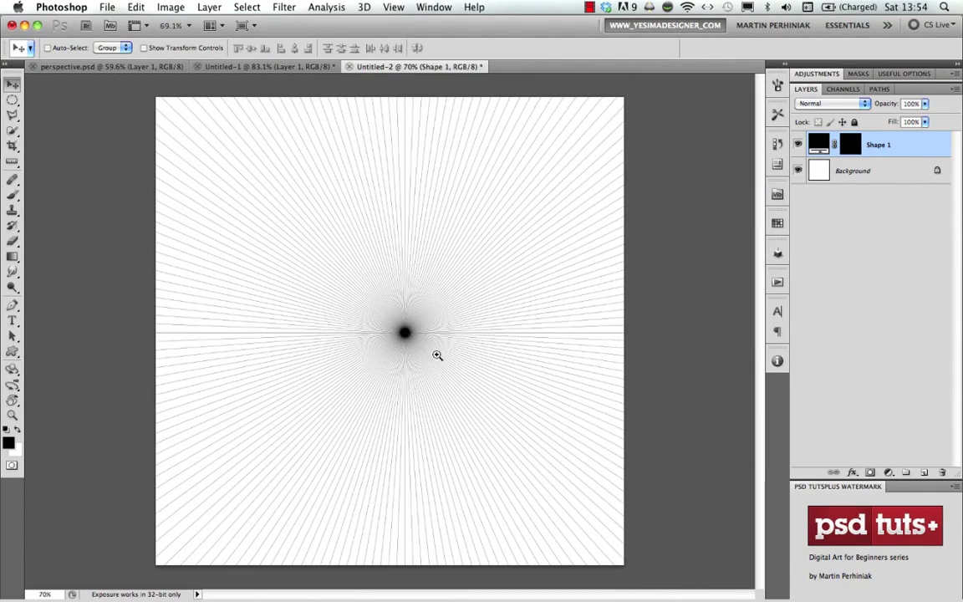
pyautogui.moveTo(407, 379); pyautogui.dragTo(466, 355)
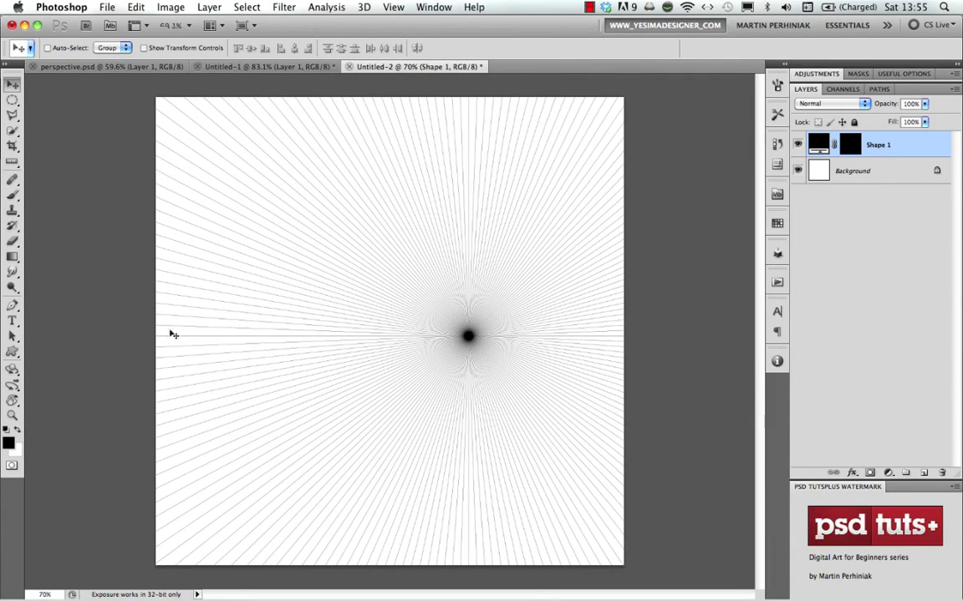
# Draw a 1 px horizontal horizon line across the whole canvas through the vanishing point
pyautogui.moveTo(12, 352); pyautogui.dragTo(75, 400)
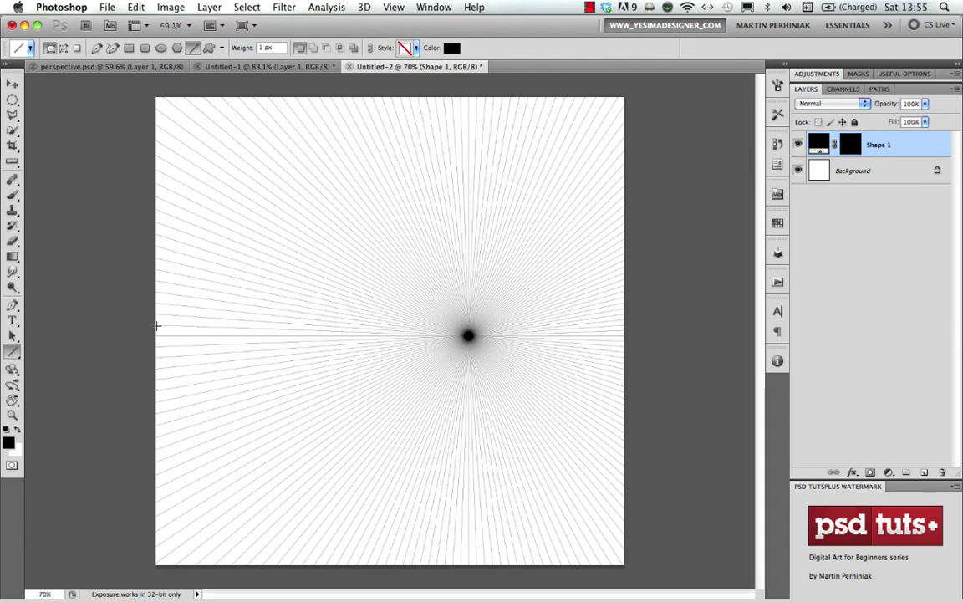
pyautogui.moveTo(151, 336); pyautogui.dragTo(652, 335)
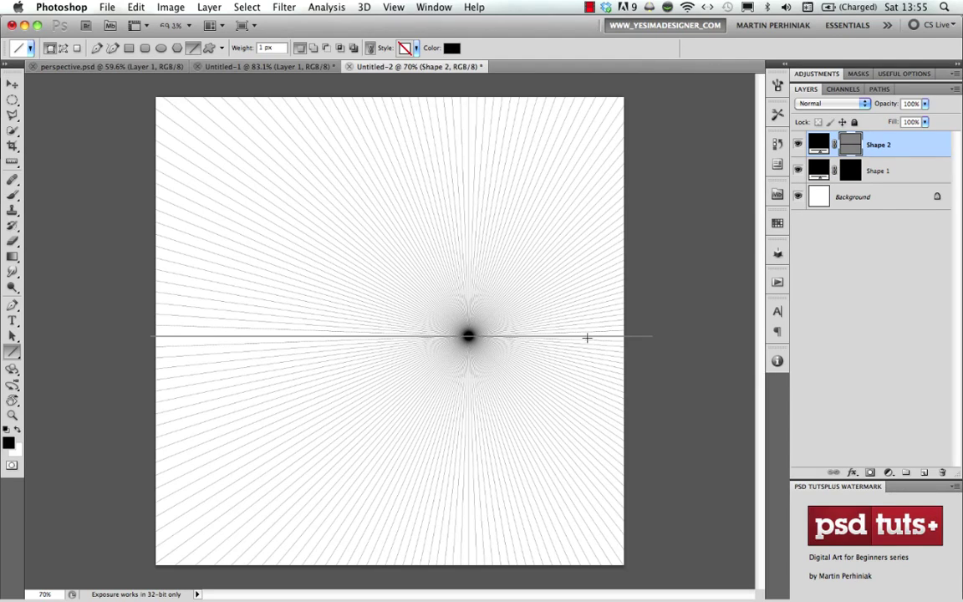
# Draw the box's upright rectangular front face from four straight 1 px lines, below the horizon and left of the vanishing point, above the Shape 1 layer
pyautogui.click(876, 172)
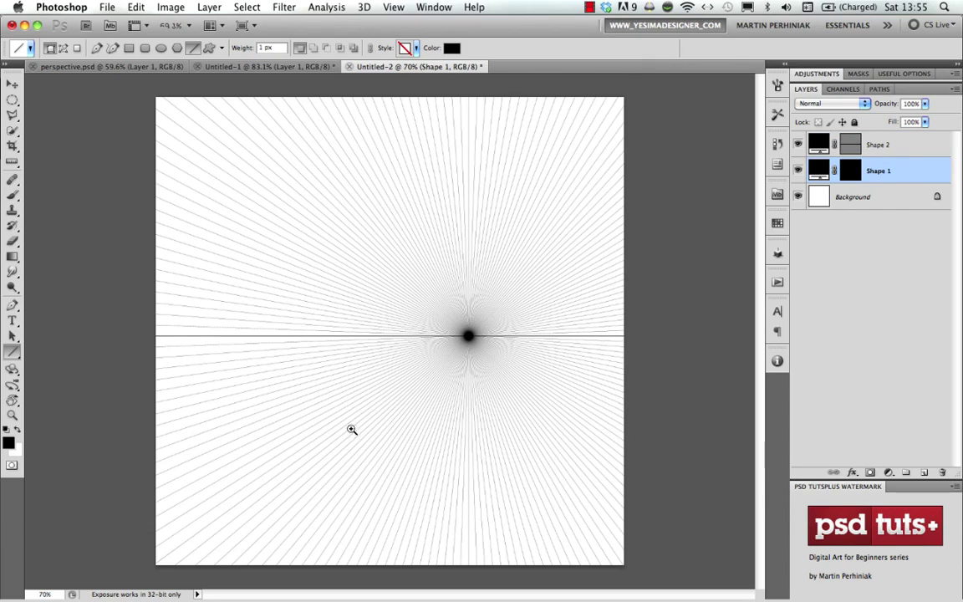
pyautogui.moveTo(396, 419); pyautogui.dragTo(401, 419)
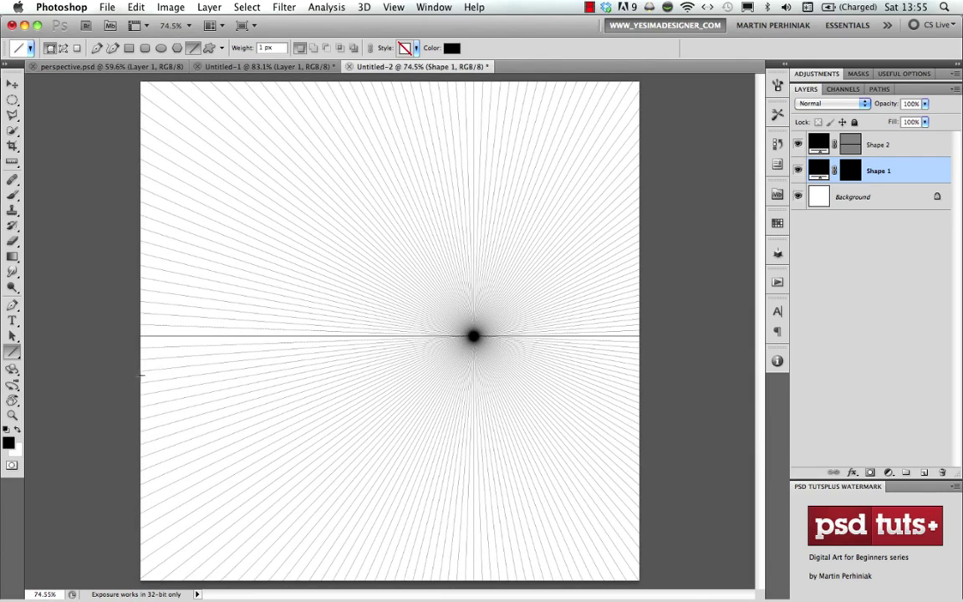
pyautogui.moveTo(301, 460); pyautogui.dragTo(376, 459)
pyautogui.moveTo(301, 459); pyautogui.dragTo(376, 462)
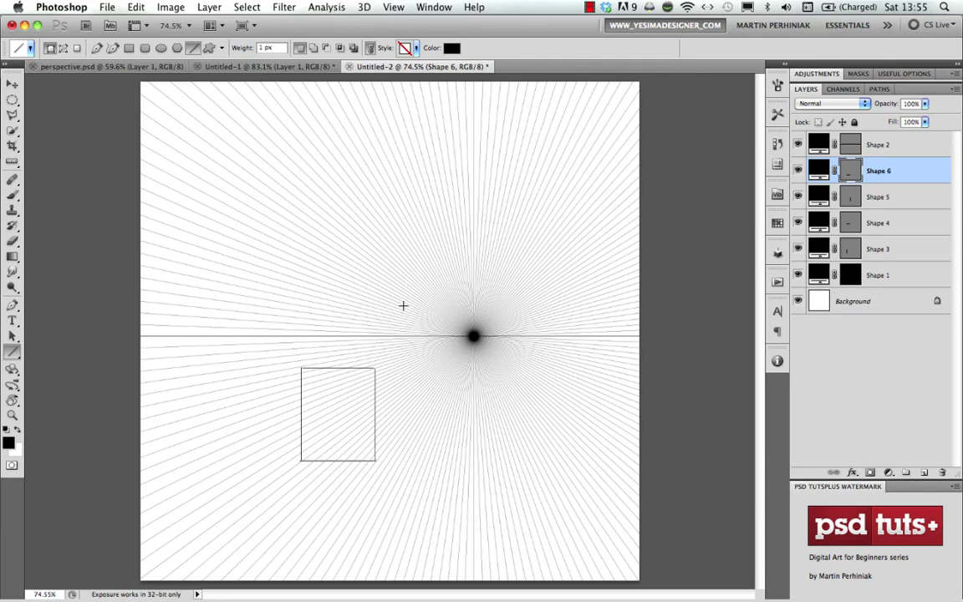
# Add the box's top and right side with lines receding from the front corners to the vanishing point, closed by horizontal and vertical back edges
pyautogui.keyDown('ctrl'); pyautogui.click(402, 398); pyautogui.keyUp('ctrl')
pyautogui.moveTo(365, 355); pyautogui.dragTo(413, 339)
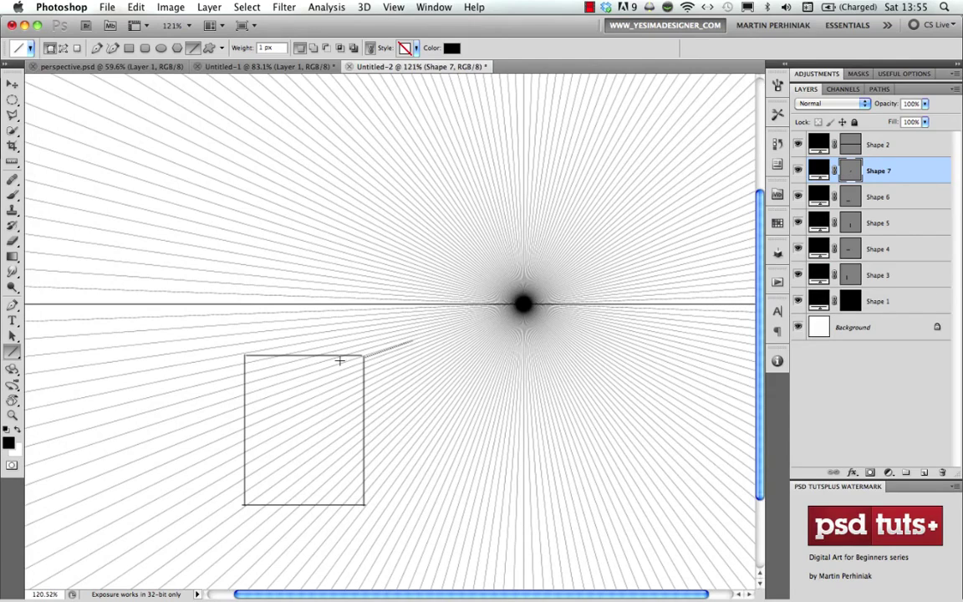
pyautogui.moveTo(245, 354); pyautogui.dragTo(411, 450)
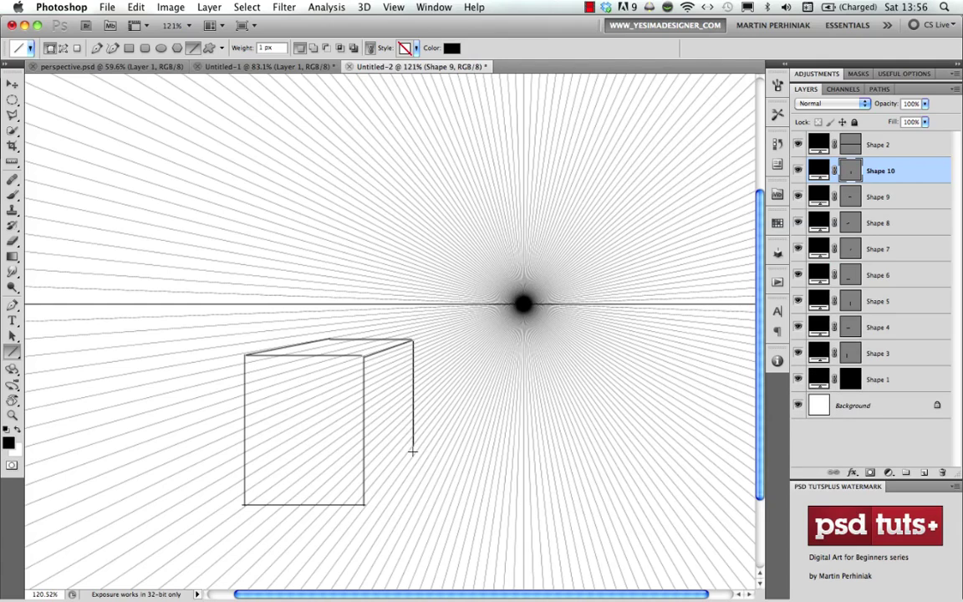
pyautogui.moveTo(364, 503); pyautogui.dragTo(411, 447)
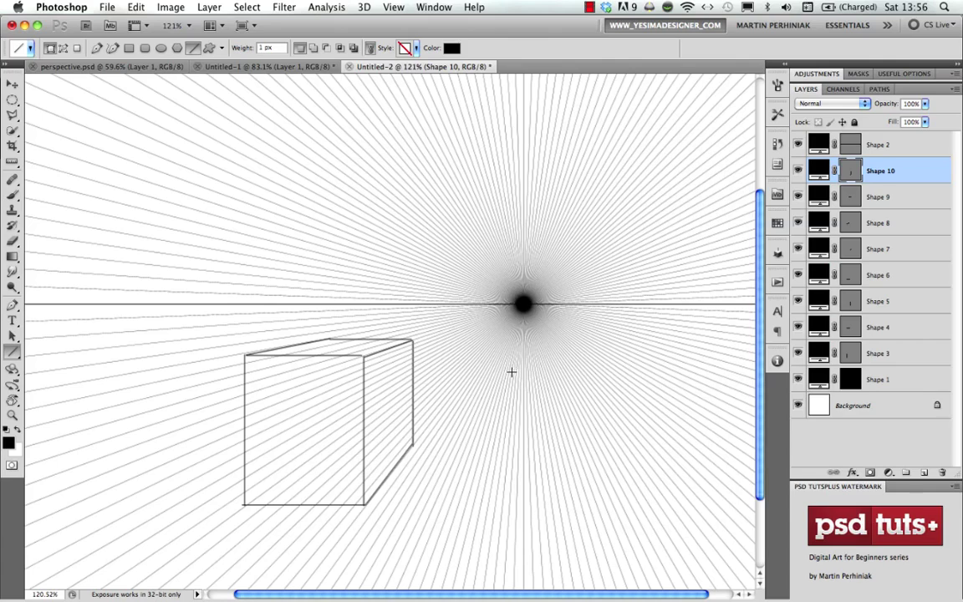
# Reduce the opacity of the radial lines layer, Shape 1, to 30%
pyautogui.click(888, 379)
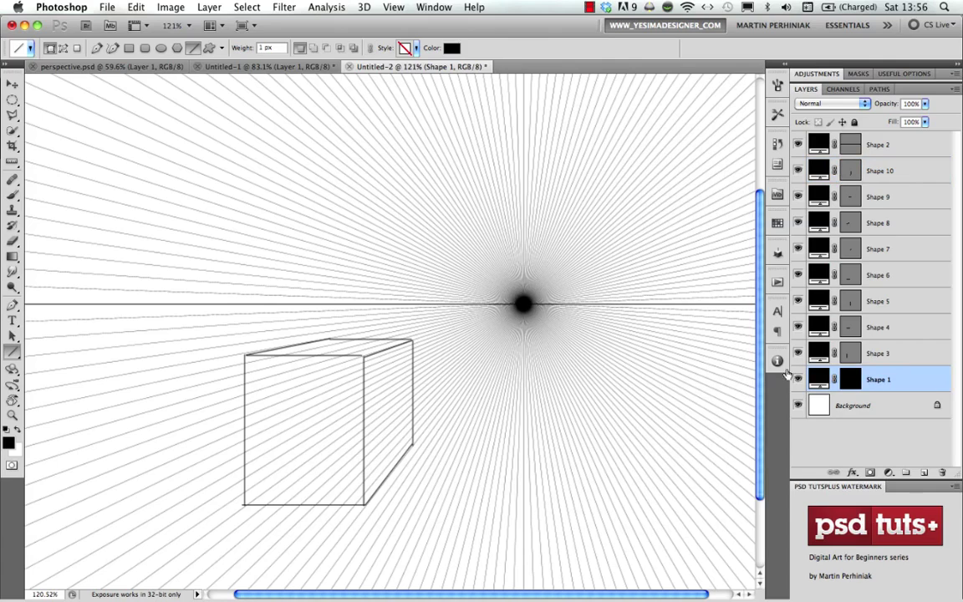
pyautogui.press('v')
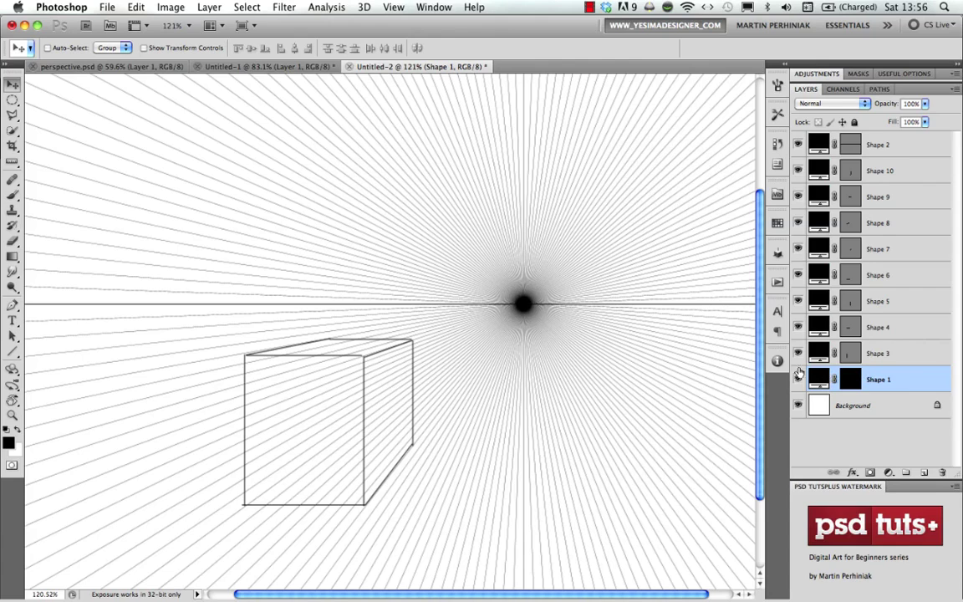
pyautogui.press('3')
pyautogui.press('4')
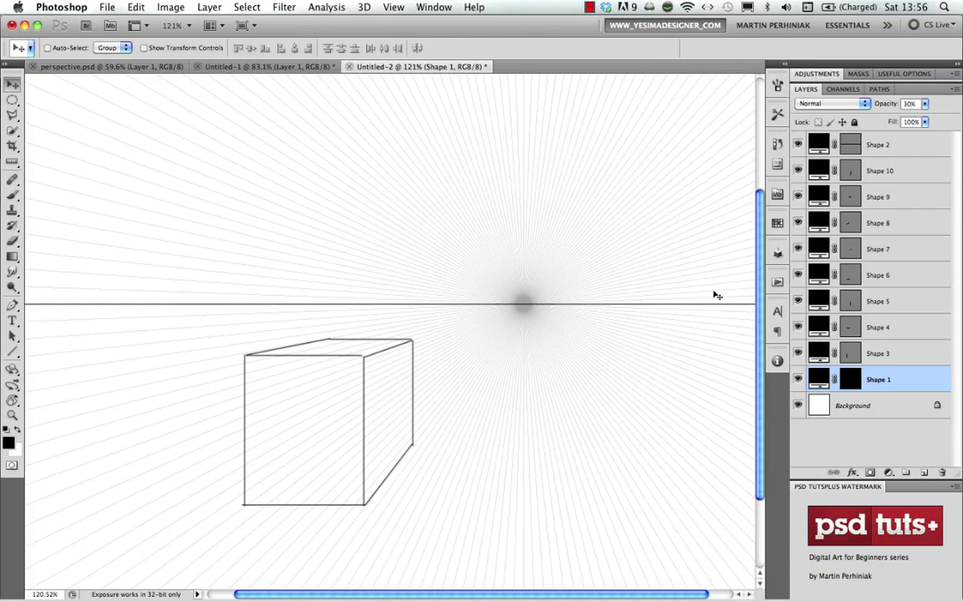
# Draw a flat, wide black ellipse to the right of the box, level with its base
pyautogui.hscroll(2, 410, 337)
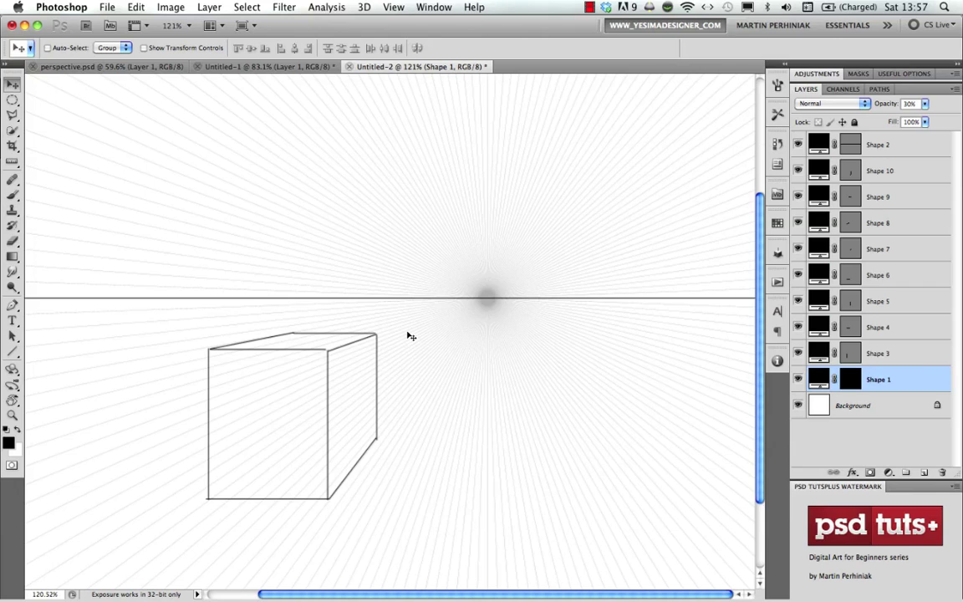
pyautogui.click(13, 353)
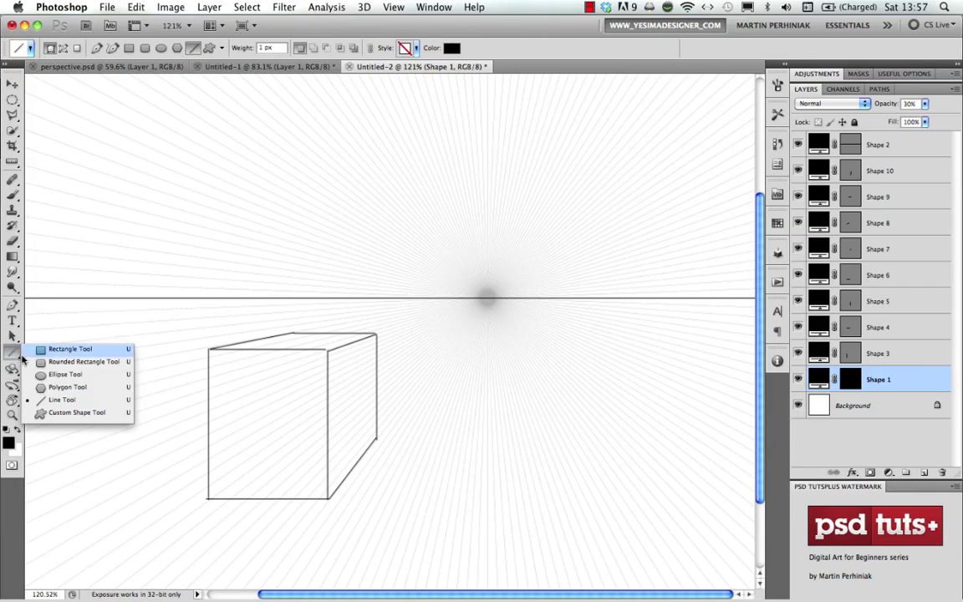
pyautogui.click(73, 373)
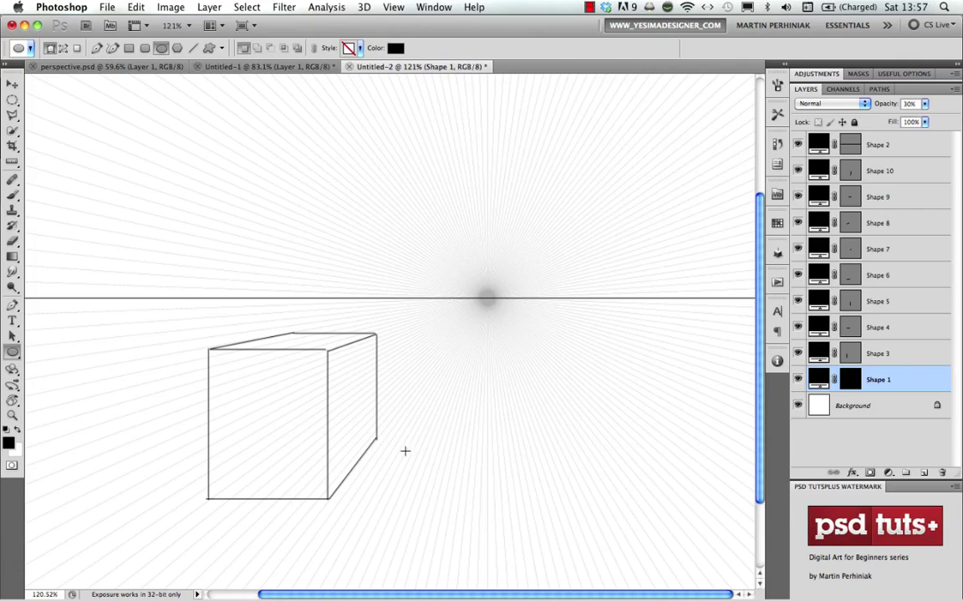
pyautogui.moveTo(399, 462); pyautogui.dragTo(520, 502)
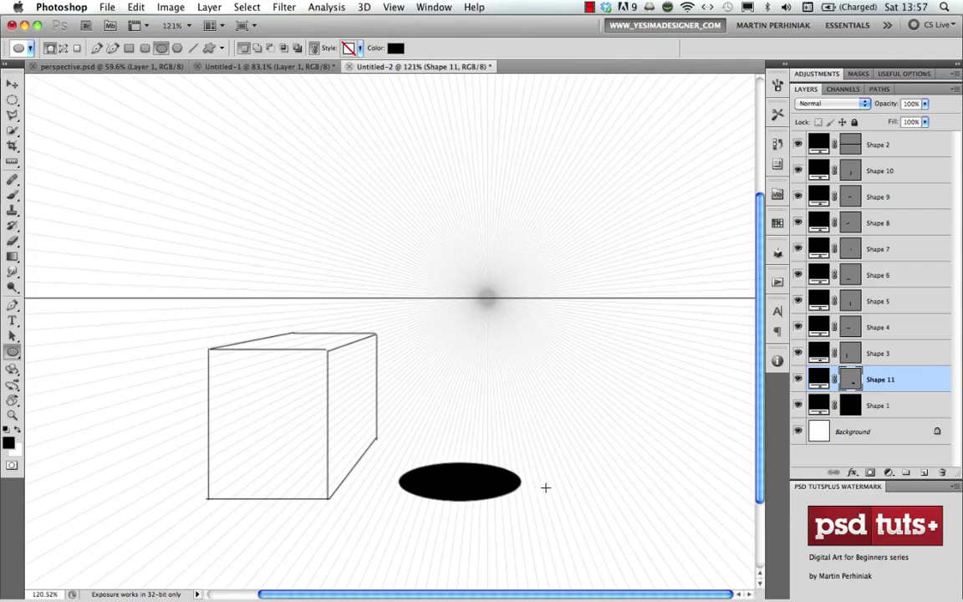
# Give the ellipse on the Shape 11 layer a black 1 px stroke effect positioned at its centre
pyautogui.doubleClick(916, 379)
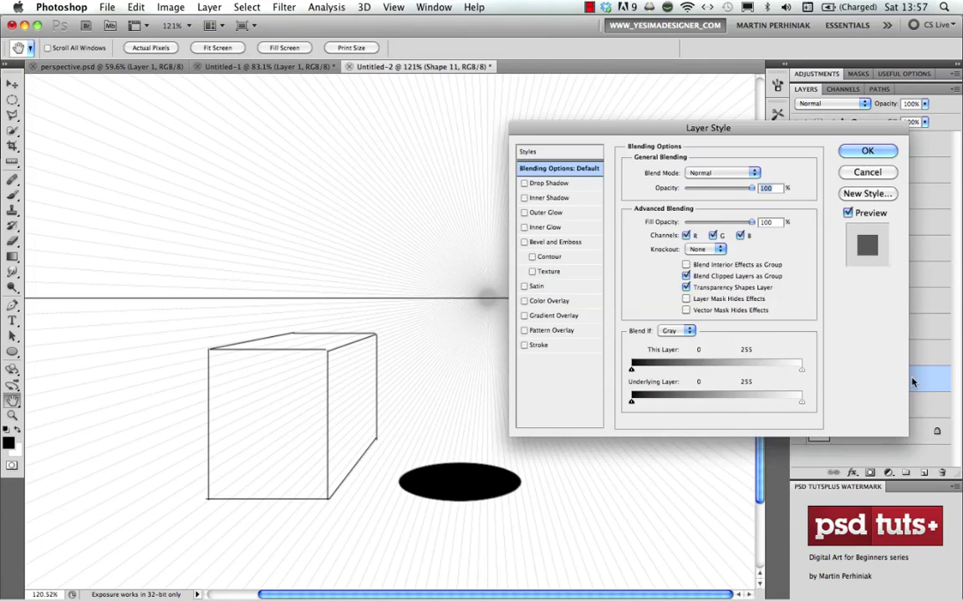
pyautogui.moveTo(751, 130); pyautogui.dragTo(591, 113)
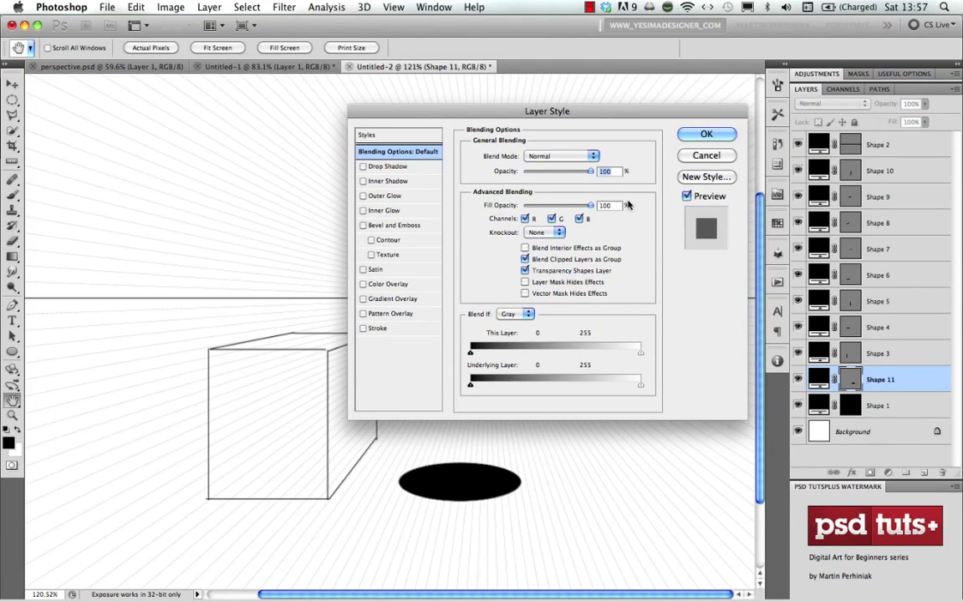
pyautogui.click(379, 328)
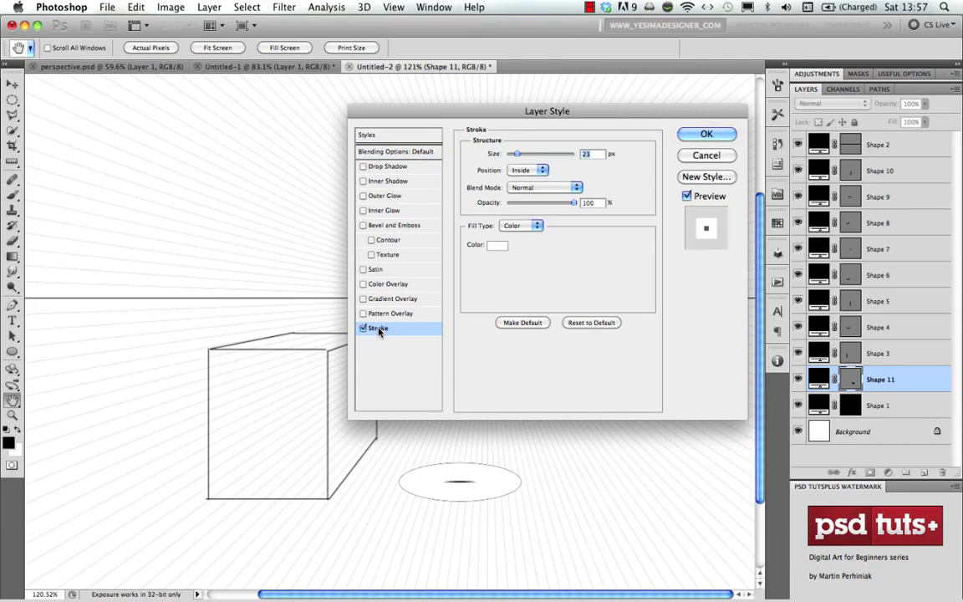
pyautogui.click(497, 245)
pyautogui.moveTo(495, 245)
pyautogui.mouseDown()
pyautogui.moveTo(408, 290)
pyautogui.moveTo(308, 378)
pyautogui.mouseUp()
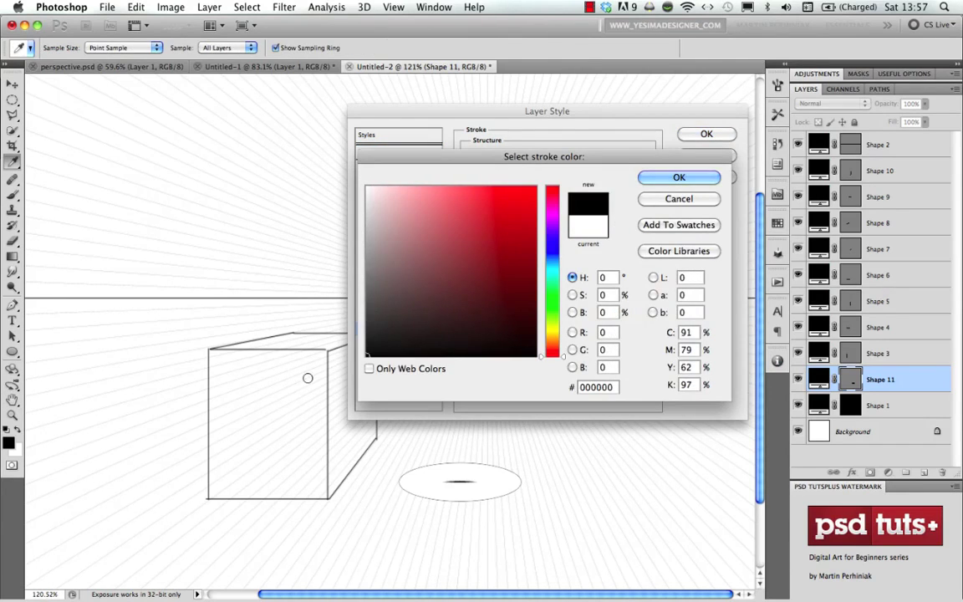
pyautogui.click(709, 177)
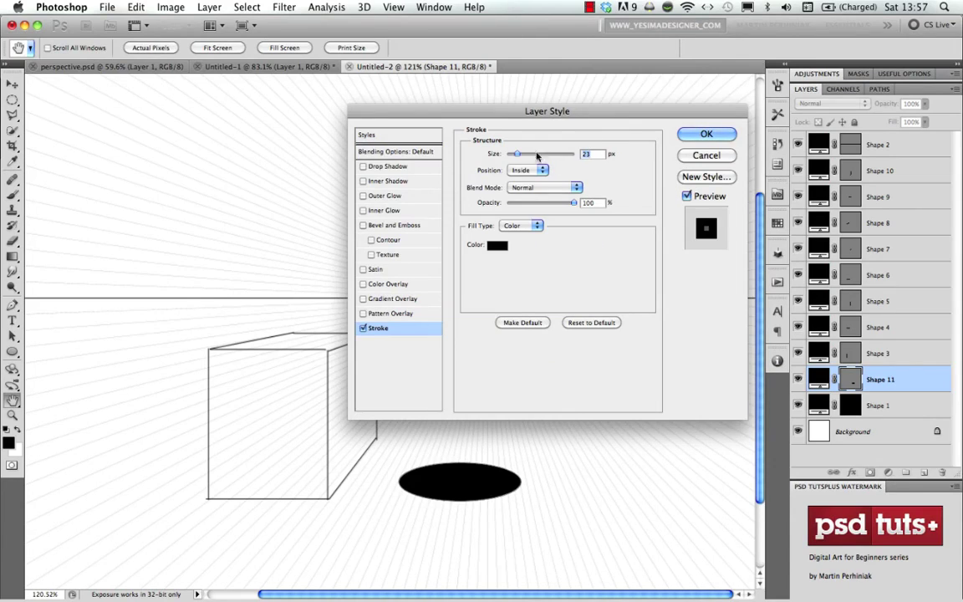
pyautogui.moveTo(517, 154); pyautogui.dragTo(484, 153)
pyautogui.click(533, 171)
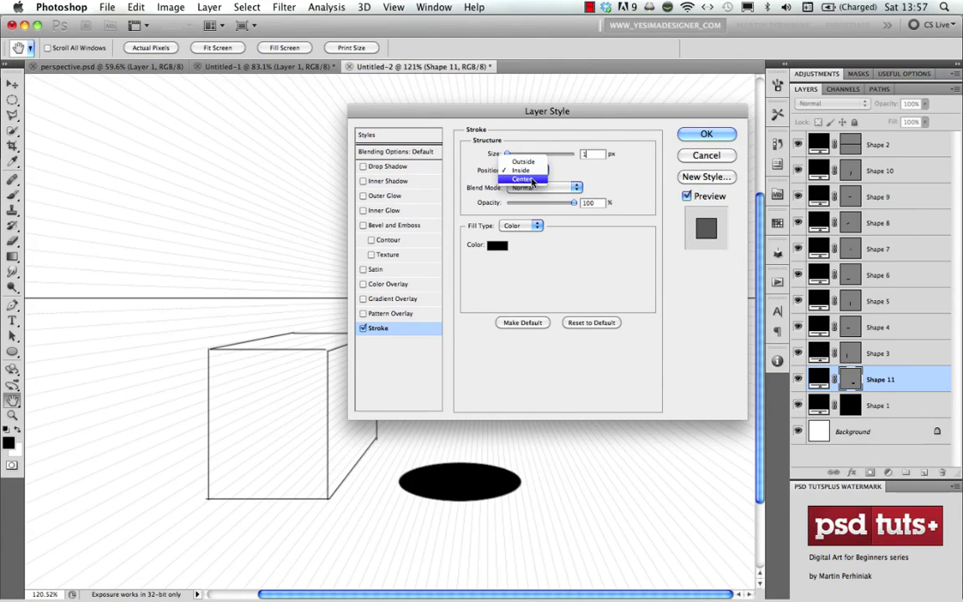
pyautogui.click(527, 179)
pyautogui.click(707, 133)
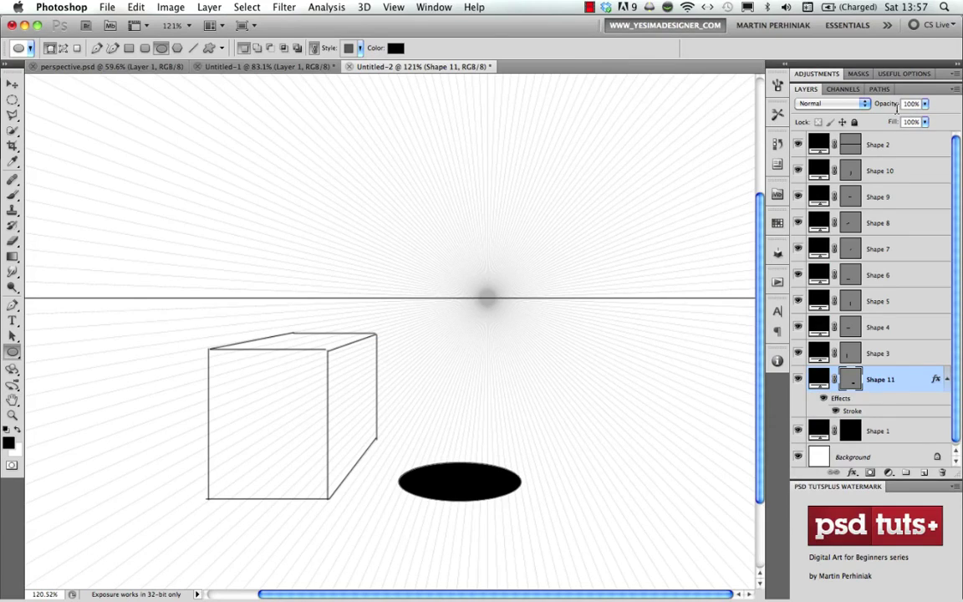
# Reduce the fill of the ellipse layer Shape 11 to 0% while keeping its layer opacity at 100%
pyautogui.moveTo(894, 123); pyautogui.dragTo(682, 124)
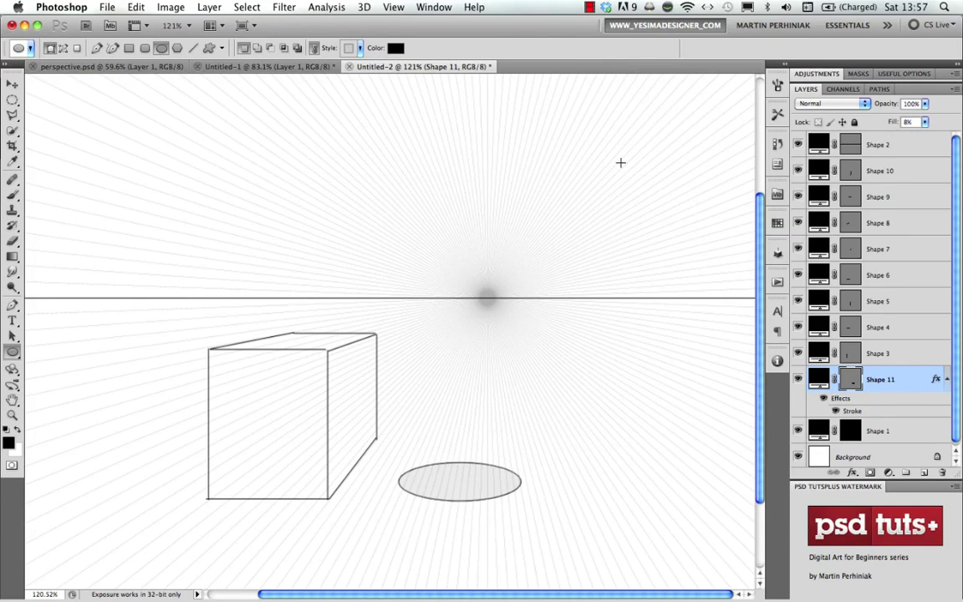
pyautogui.moveTo(888, 123); pyautogui.dragTo(863, 119)
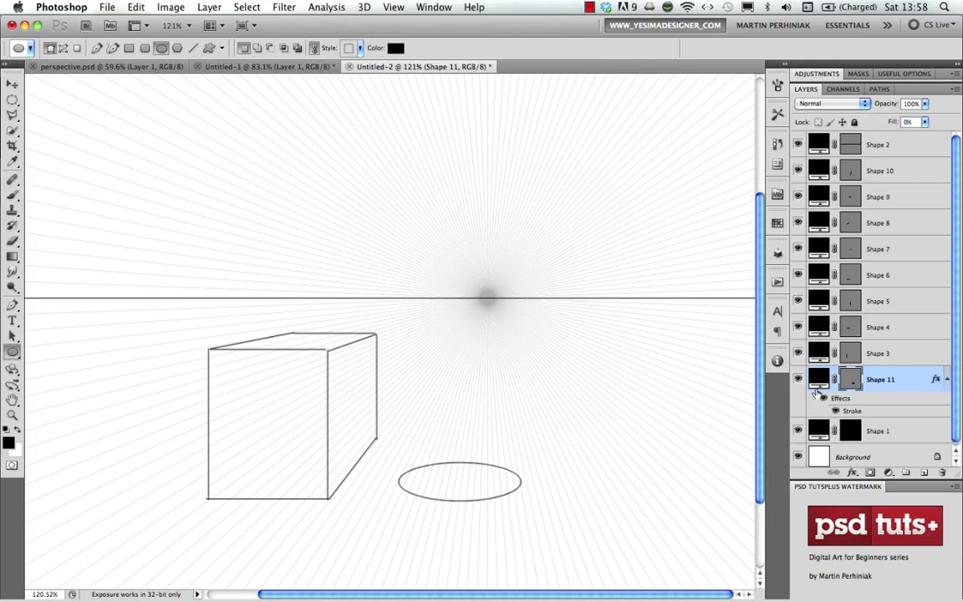
pyautogui.click(892, 355)
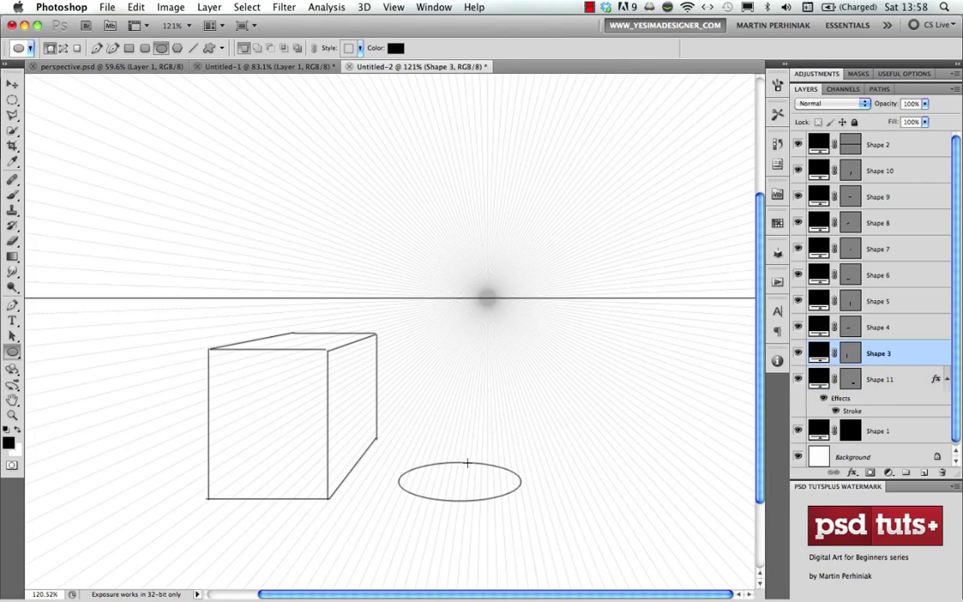
# Duplicate the outlined ellipse straight up onto the horizon and squash the copy vertically into a flat line
pyautogui.click(895, 379)
pyautogui.press('v')
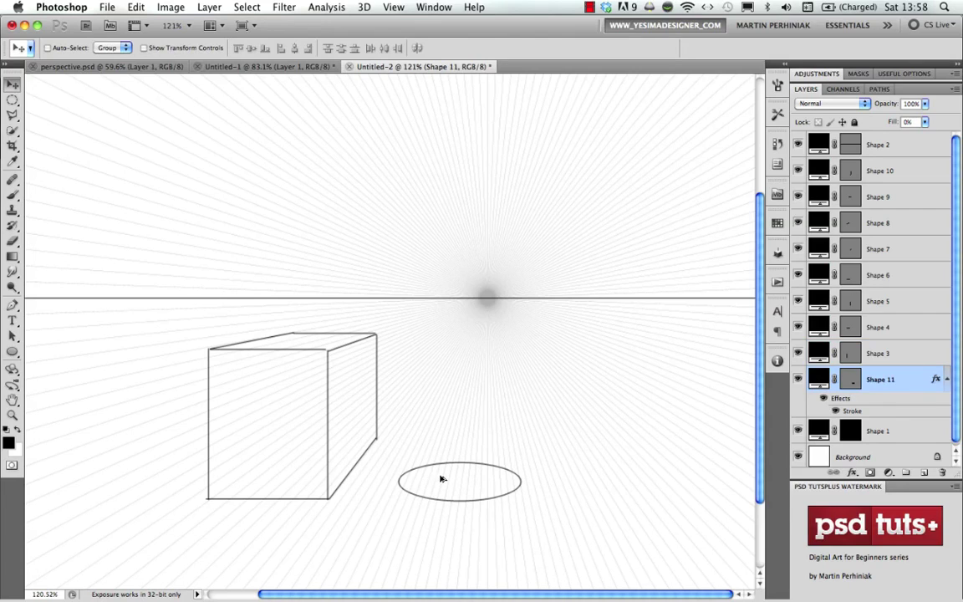
pyautogui.moveTo(458, 482); pyautogui.dragTo(425, 300)
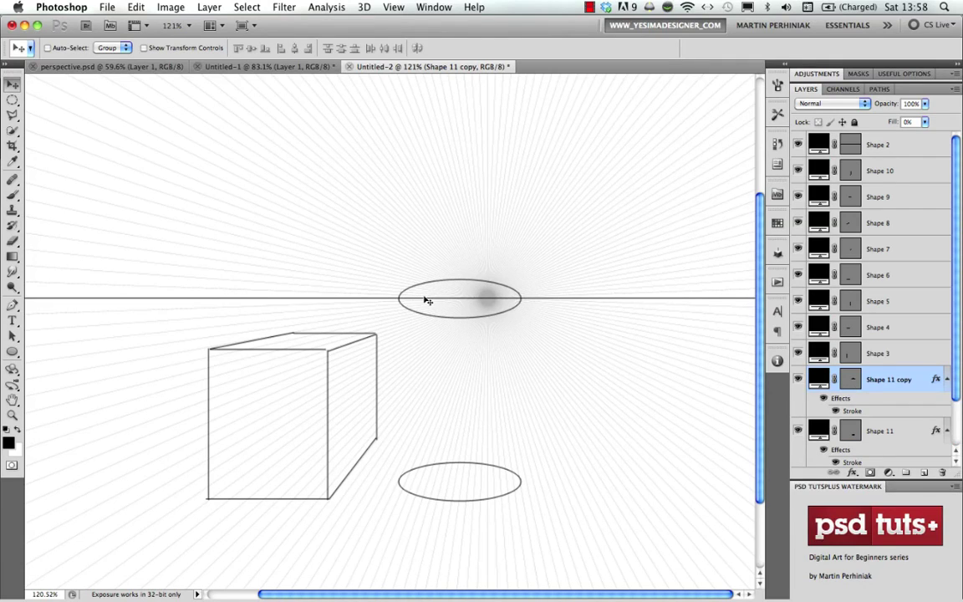
pyautogui.press('super+t')
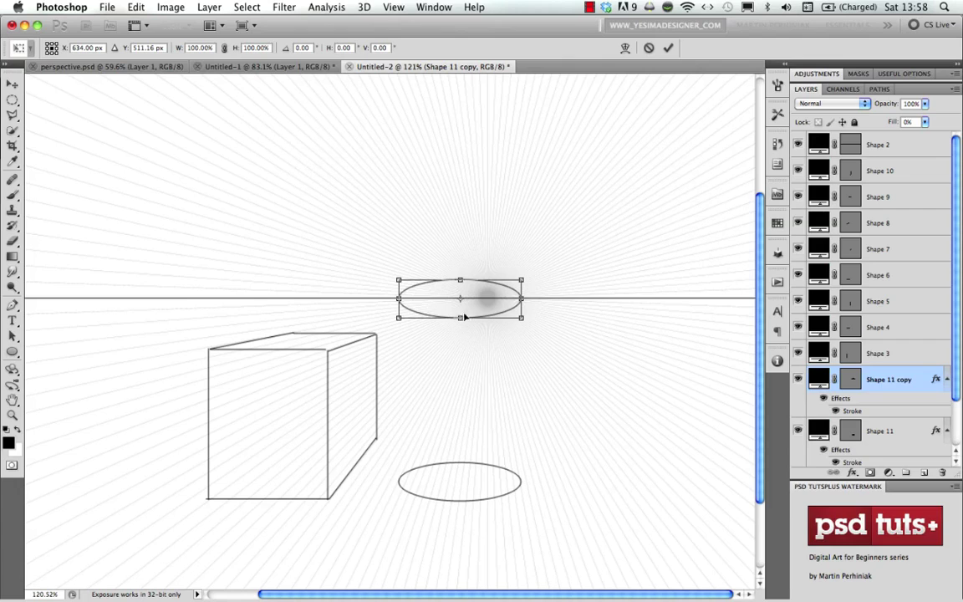
pyautogui.moveTo(460, 317); pyautogui.dragTo(466, 296)
pyautogui.press('Return')
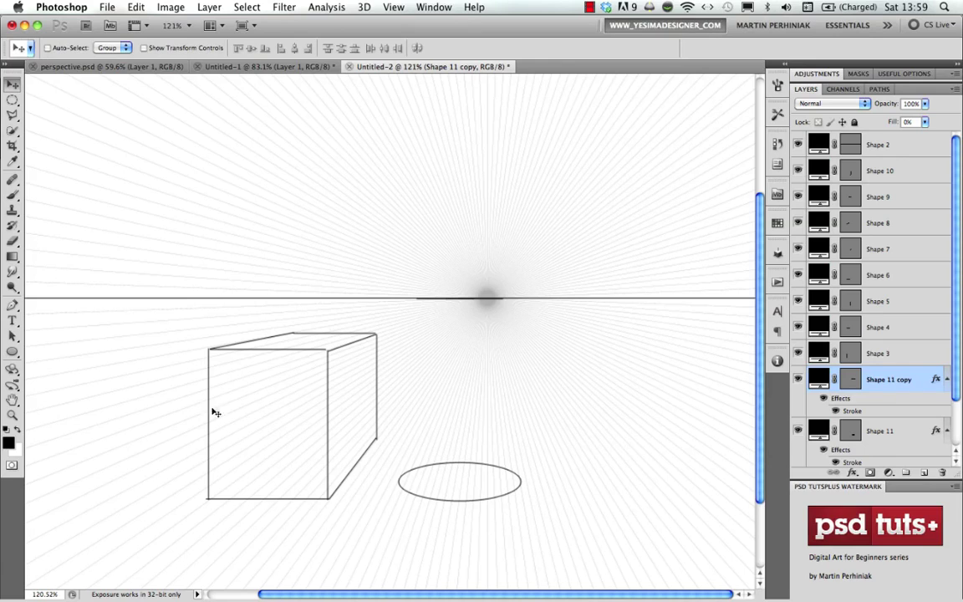
# Draw vertical 1 px lines from both ends of the lower ellipse up past the horizon as the cylinder's sides
pyautogui.press('u')
pyautogui.click(192, 48)
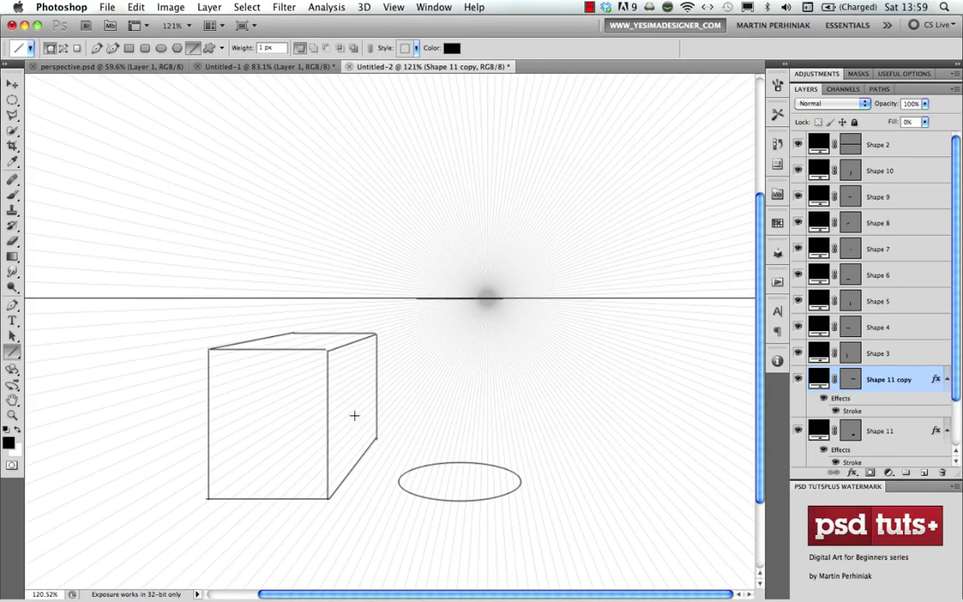
pyautogui.moveTo(399, 481); pyautogui.dragTo(389, 183)
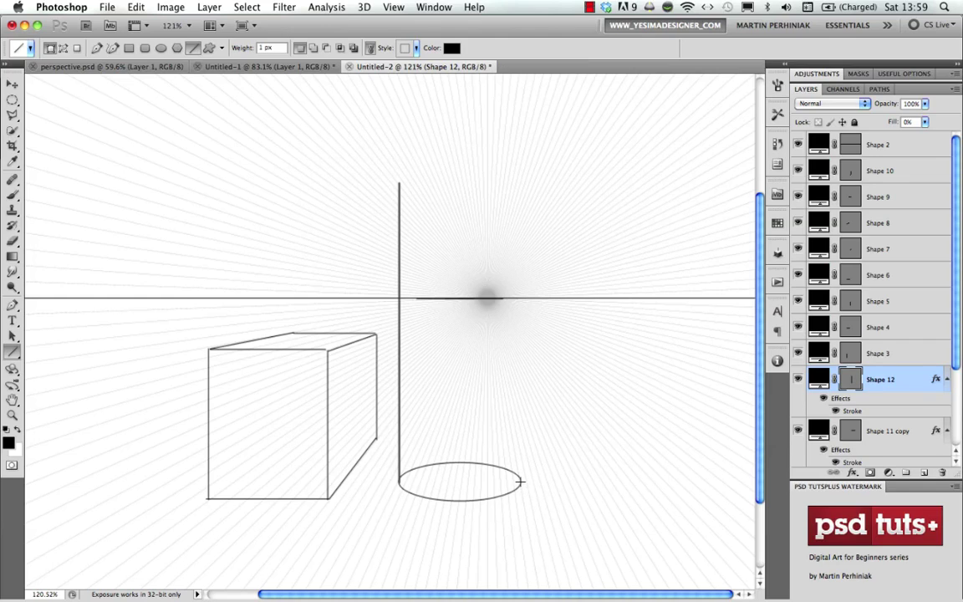
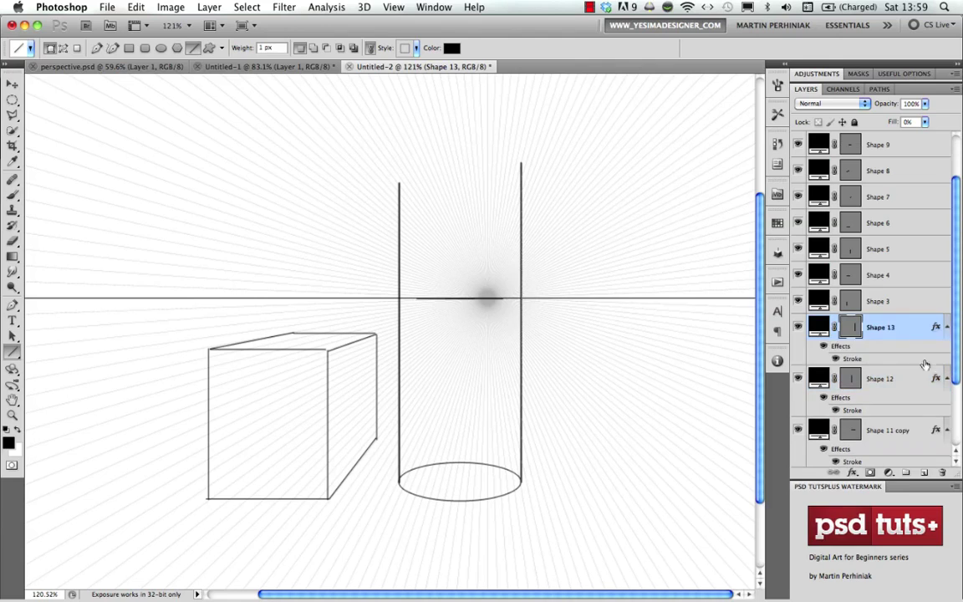
# Stretch the flattened ellipse copy open into a narrow ellipse and move it just below the horizon, between the cylinder's sides
pyautogui.click(889, 429)
pyautogui.press('super+t')
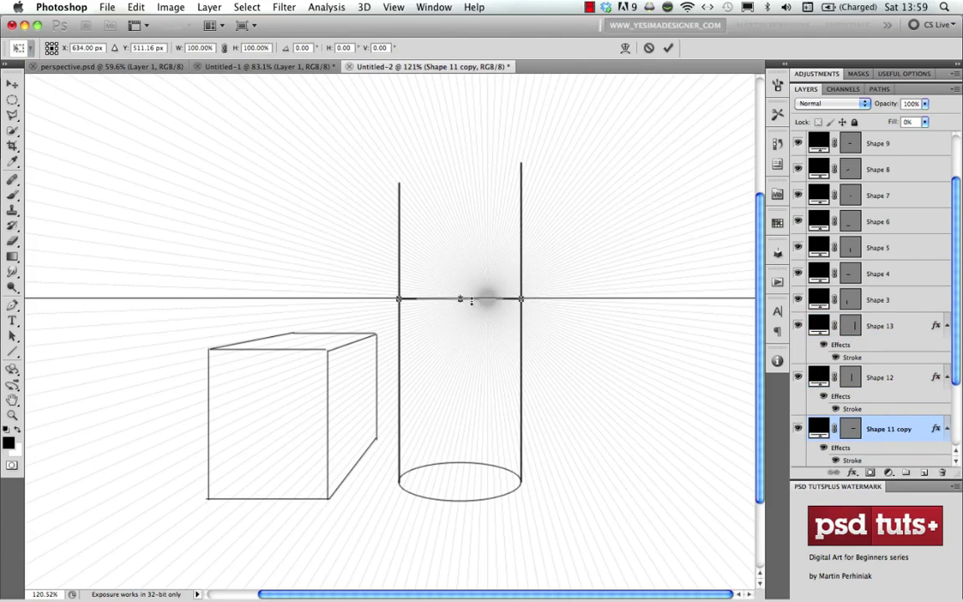
pyautogui.moveTo(461, 296); pyautogui.dragTo(461, 275)
pyautogui.press('Return')
pyautogui.moveTo(464, 293); pyautogui.dragTo(468, 336)
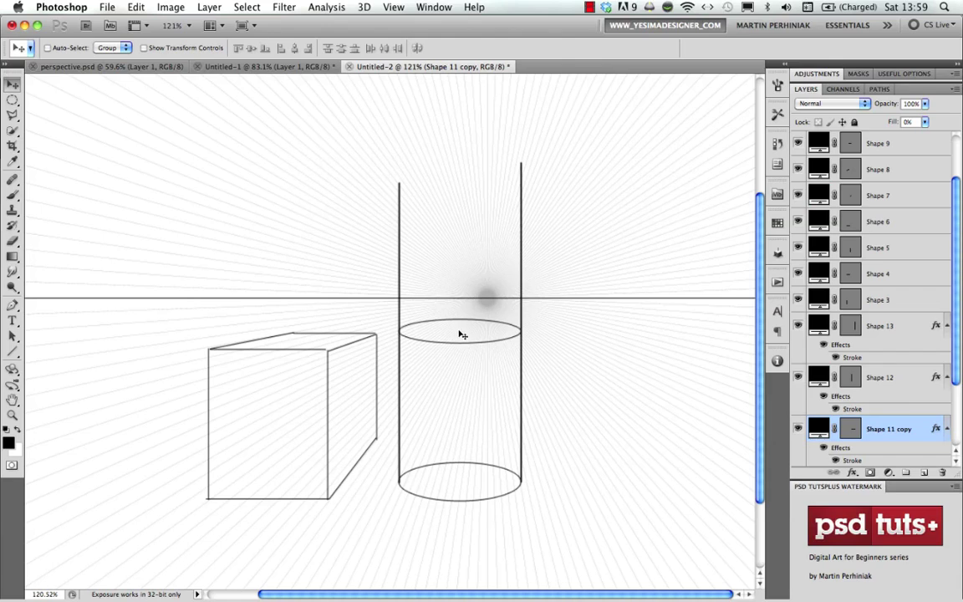
# Space three ellipse copies between the horizon and the cylinder's base, making each lower one taller, the lowest scaled to about 132% height
pyautogui.moveTo(460, 332); pyautogui.dragTo(460, 428)
pyautogui.press('super+t')
pyautogui.press('Return')
pyautogui.press('super+j')
pyautogui.press('super+t')
pyautogui.press('Return')
pyautogui.press('super+j')
pyautogui.press('super+t')
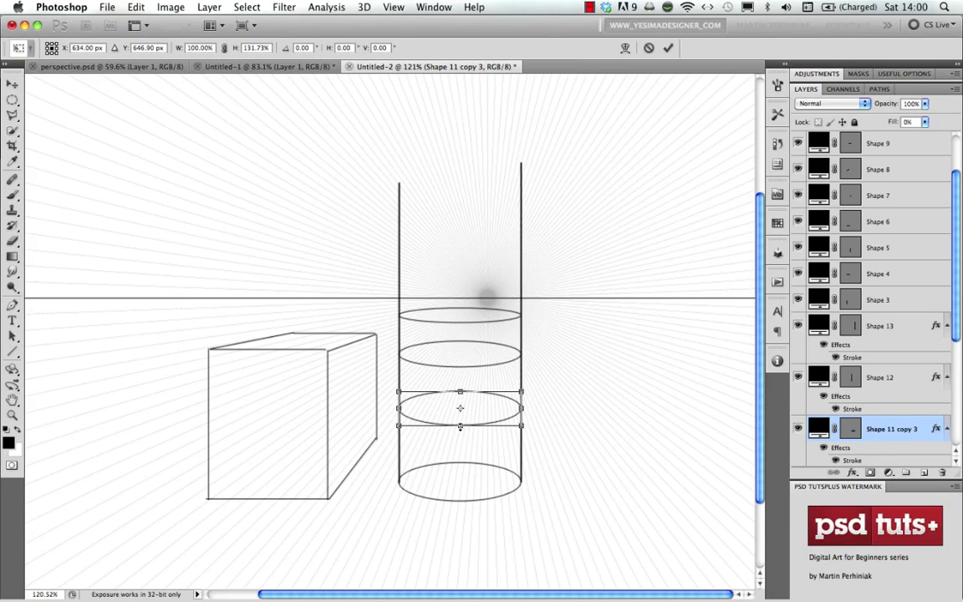
pyautogui.press('Return')
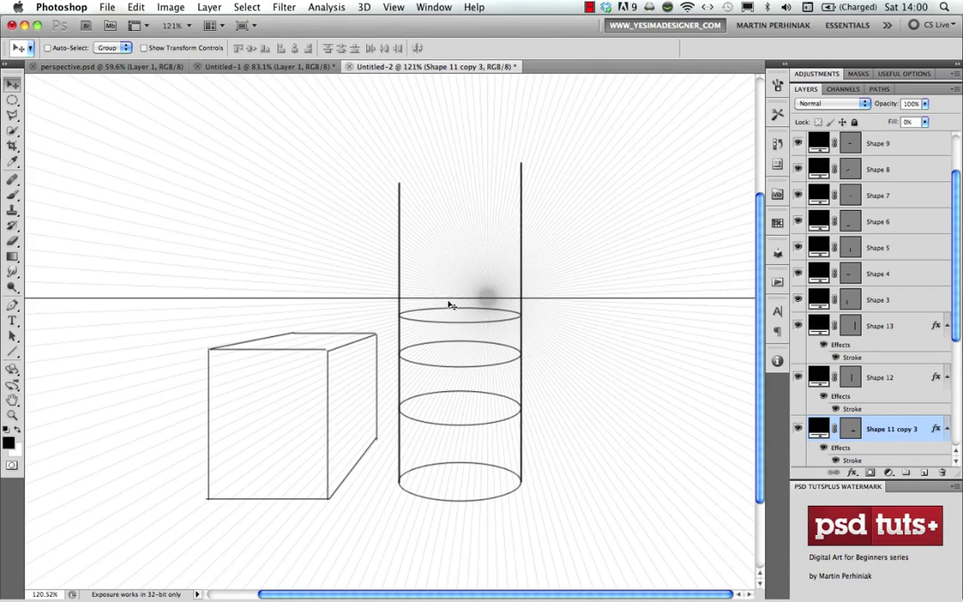
# Add two ellipse copies above the horizon, one at the cylinder's upper end and a flattened one nudged down close to the horizon
pyautogui.keyDown('super'); pyautogui.click(464, 327); pyautogui.keyUp('super')
pyautogui.click(459, 310)
pyautogui.moveTo(438, 425); pyautogui.dragTo(455, 263)
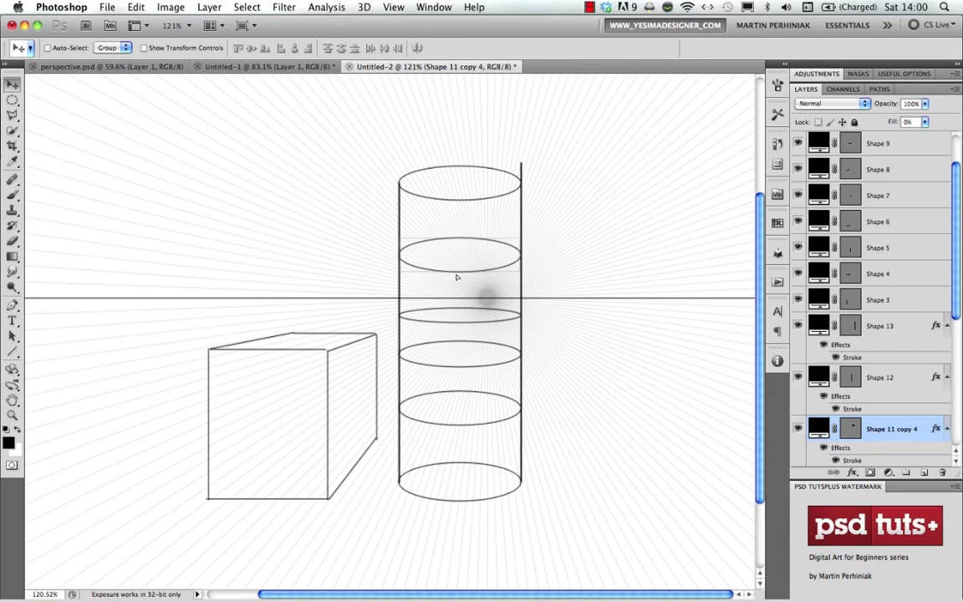
pyautogui.press('super+alt+t')
pyautogui.press('Return')
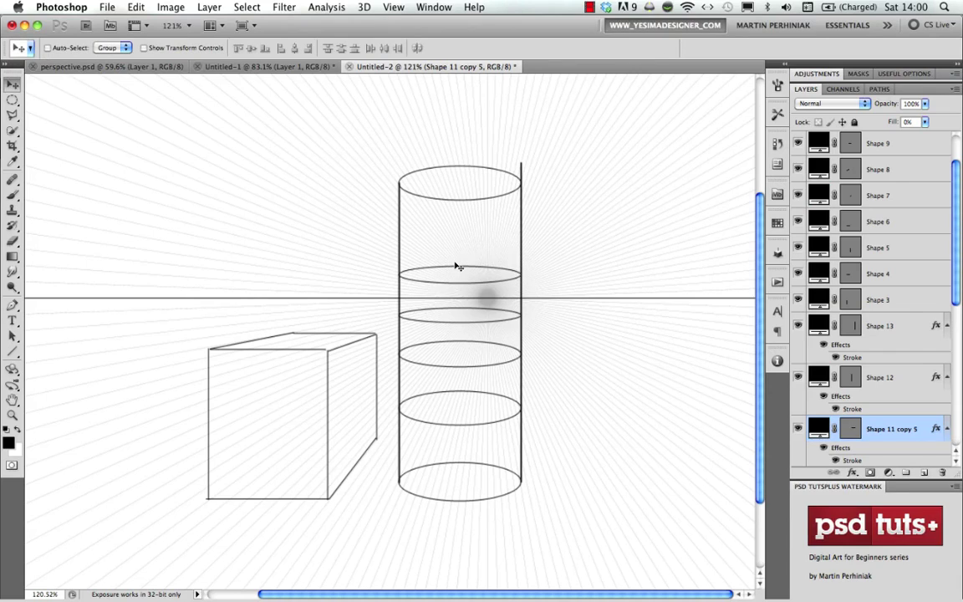
pyautogui.press('Down')
pyautogui.press('Down')
pyautogui.press('Down')
pyautogui.press('Down')
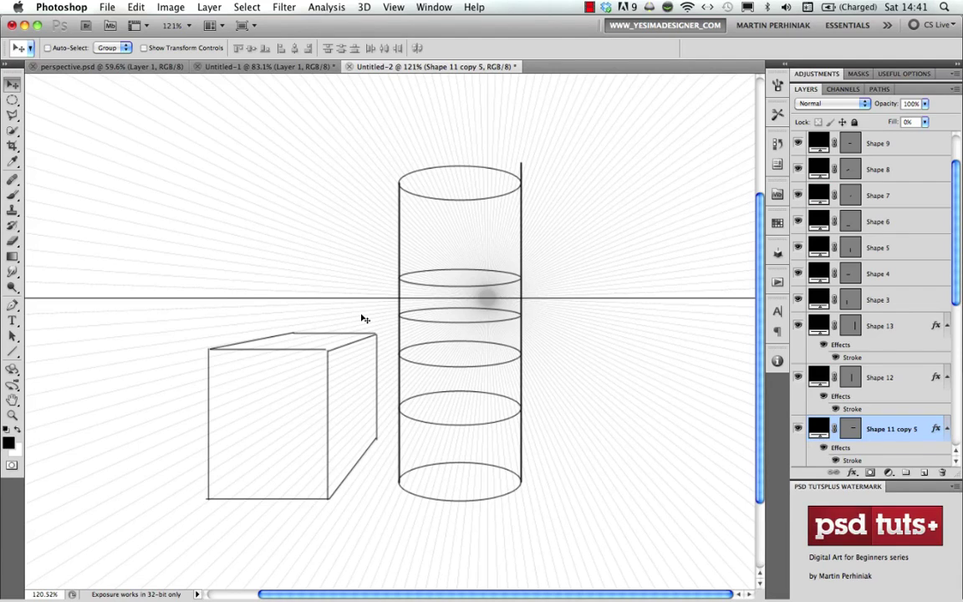
# In perspective.psd, place the vanishing point custom shape over the 1-point perspective picture's far window and enlarge it past the picture's edges
pyautogui.click(81, 64)
pyautogui.moveTo(204, 271); pyautogui.dragTo(421, 294)
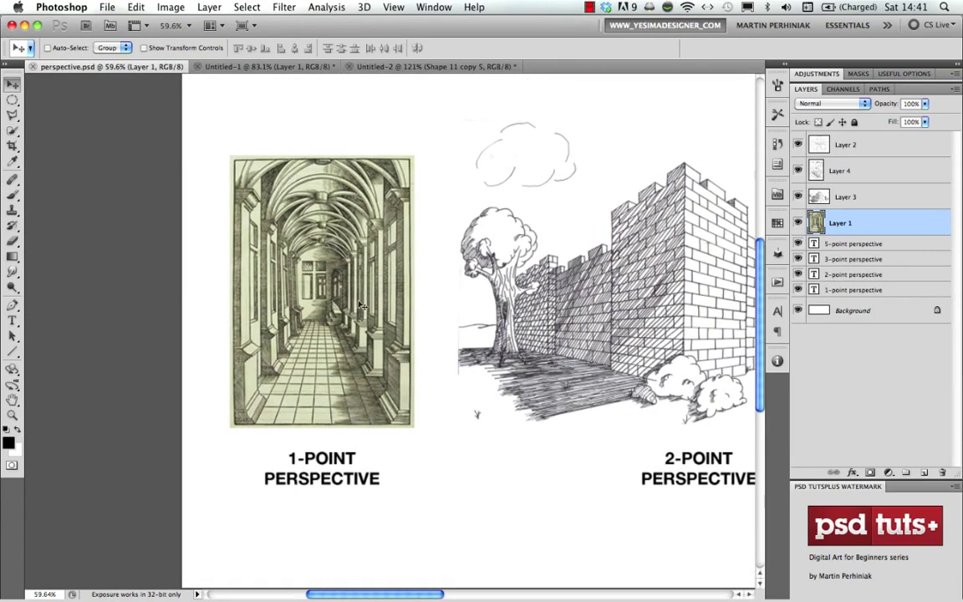
pyautogui.moveTo(311, 286); pyautogui.dragTo(368, 306)
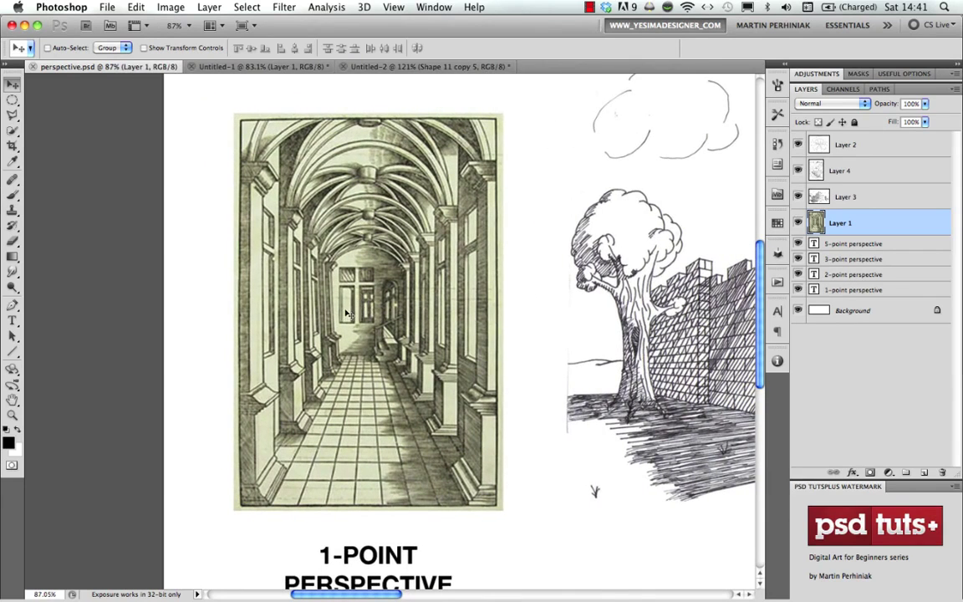
pyautogui.press('u')
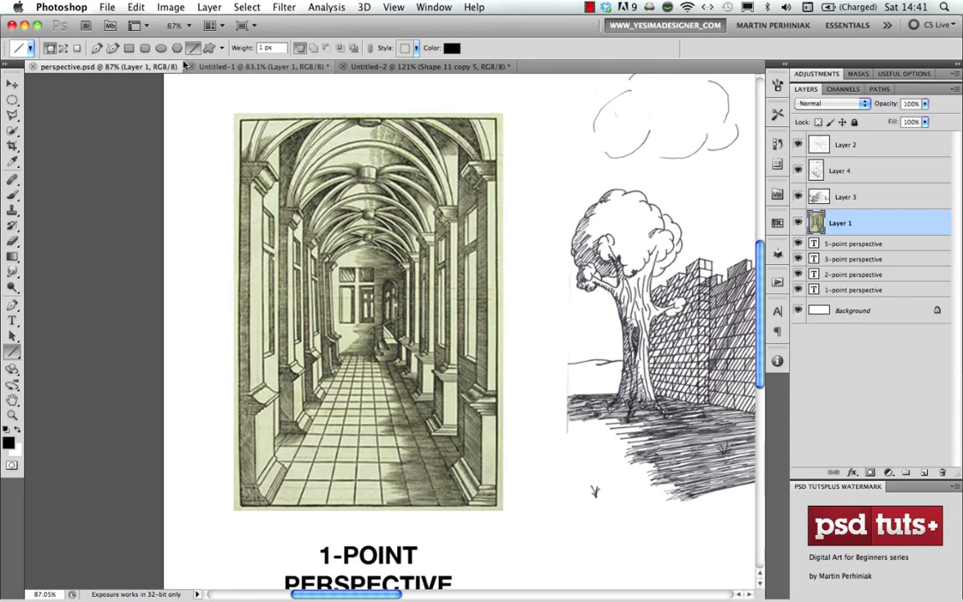
pyautogui.click(209, 48)
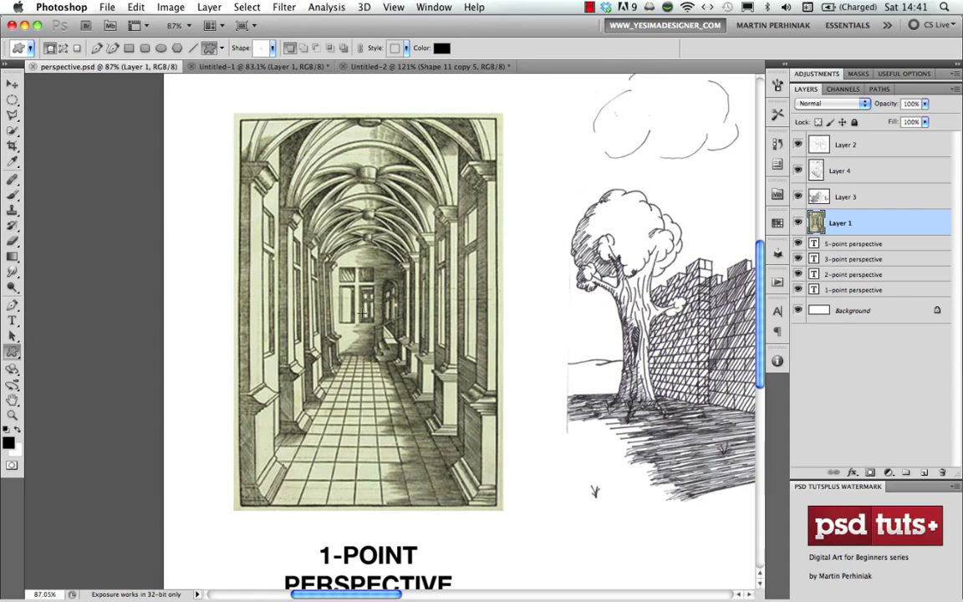
pyautogui.moveTo(366, 309); pyautogui.dragTo(652, 116)
pyautogui.scroll(-5, 456, 268)
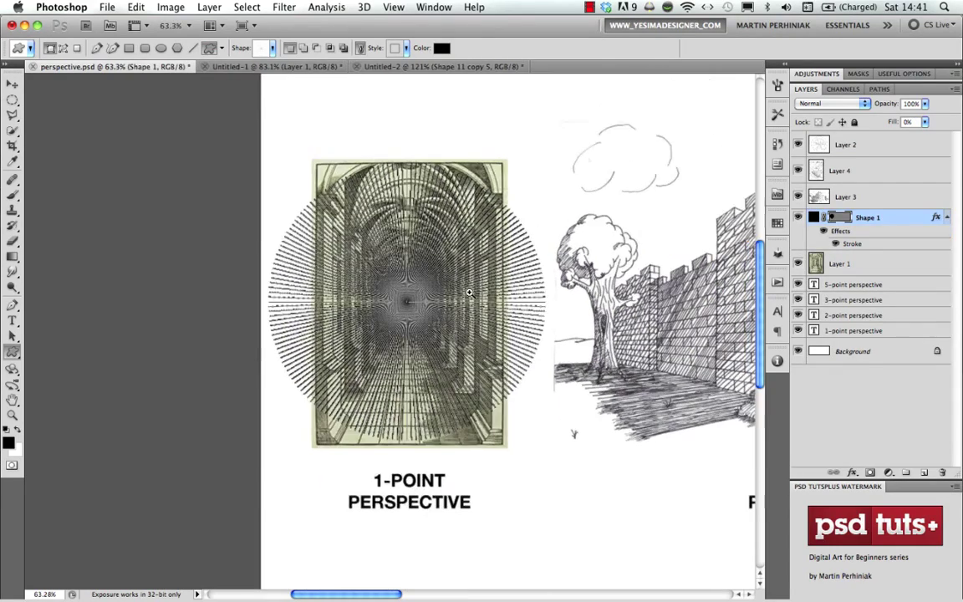
pyautogui.press('super+t')
pyautogui.moveTo(535, 205); pyautogui.dragTo(595, 166)
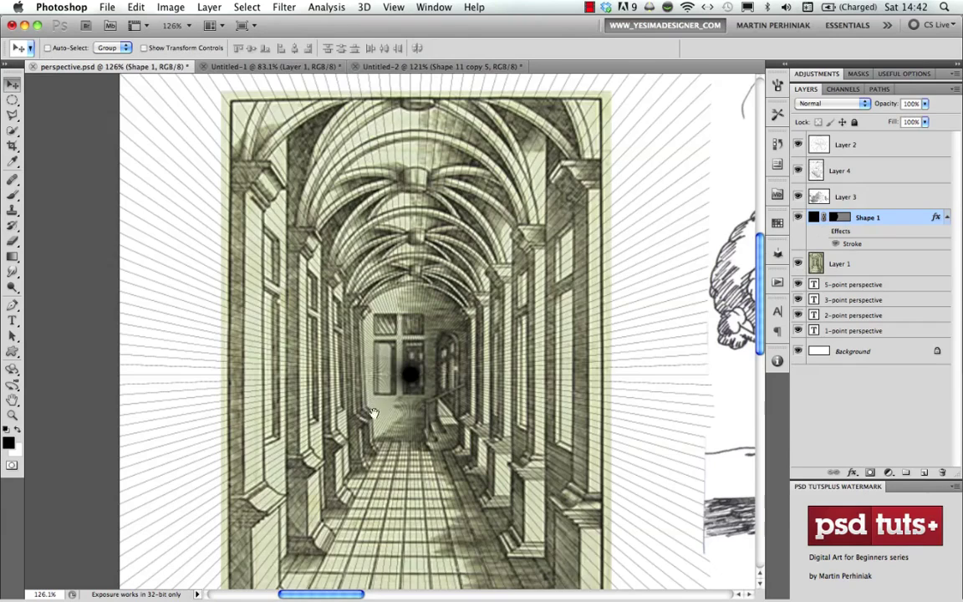
# Nudge the radial lines up and sideways to align their centre with the corridor's vanishing point, comparing them with the floor tile lines
pyautogui.moveTo(408, 408); pyautogui.dragTo(427, 365)
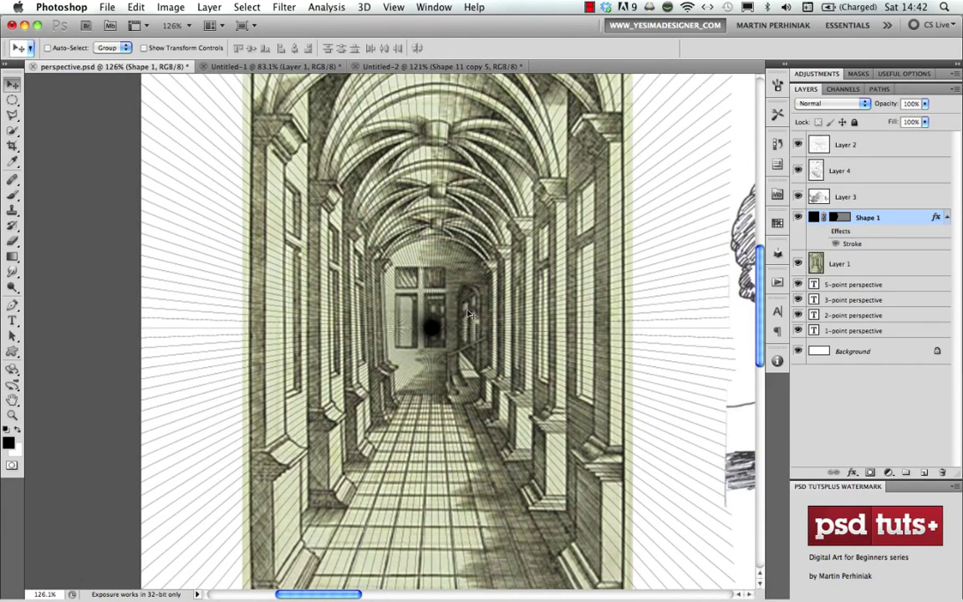
pyautogui.hotkey('shift', 'Up')
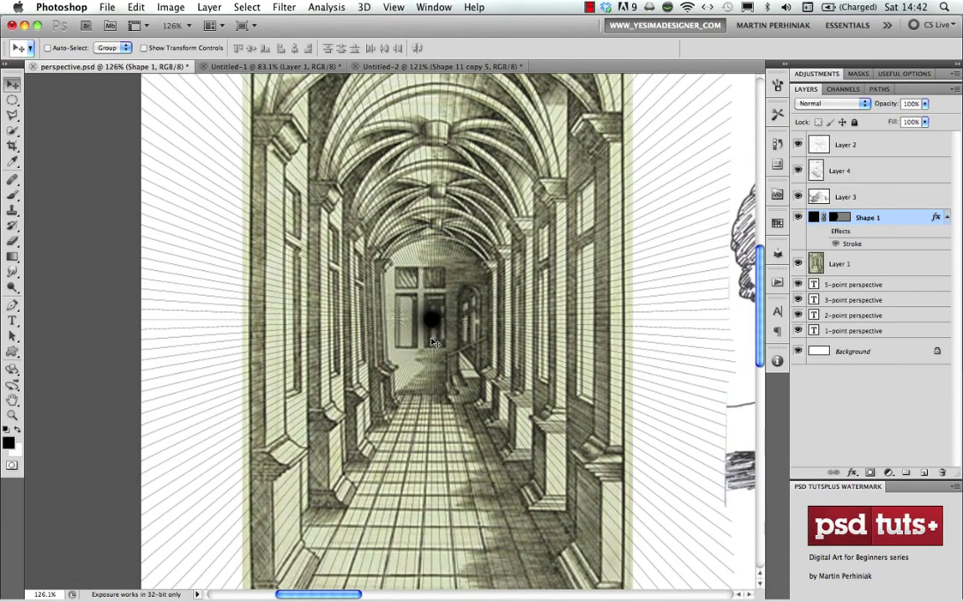
pyautogui.hotkey('shift', 'Right')
pyautogui.hotkey('shift', 'Right')
pyautogui.hotkey('shift', 'Left')
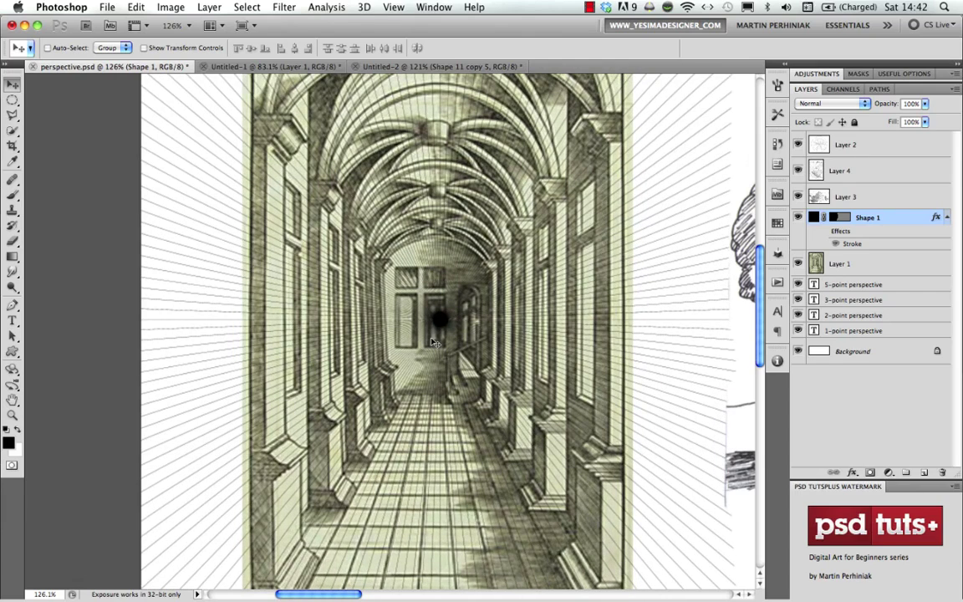
pyautogui.scroll(-5, 433, 341)
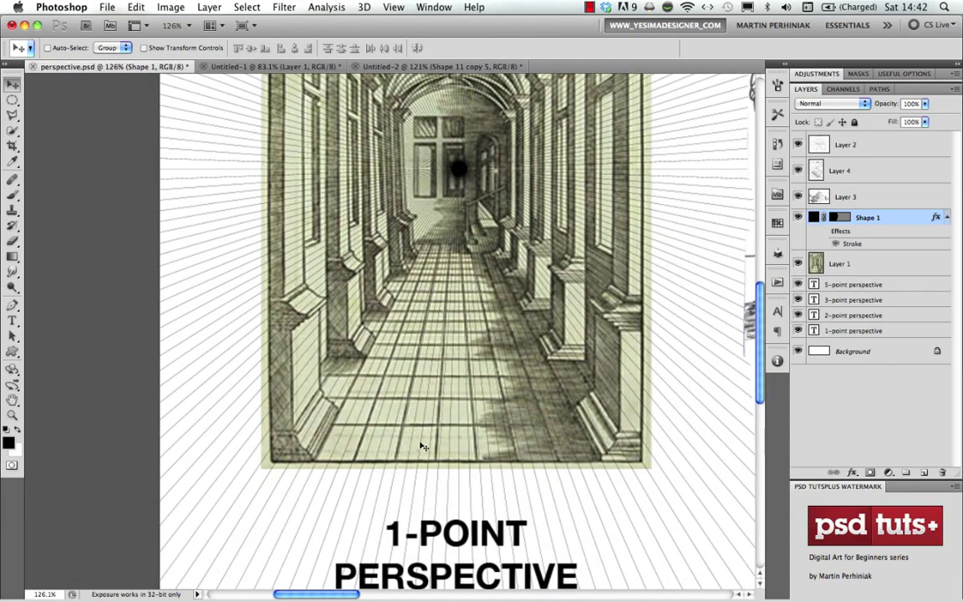
pyautogui.hotkey('shift', 'Left')
pyautogui.hotkey('shift', 'Left')
pyautogui.hotkey('shift', 'Right')
pyautogui.hotkey('shift', 'Right')
pyautogui.hotkey('shift', 'Left')
pyautogui.hotkey('shift', 'Left')
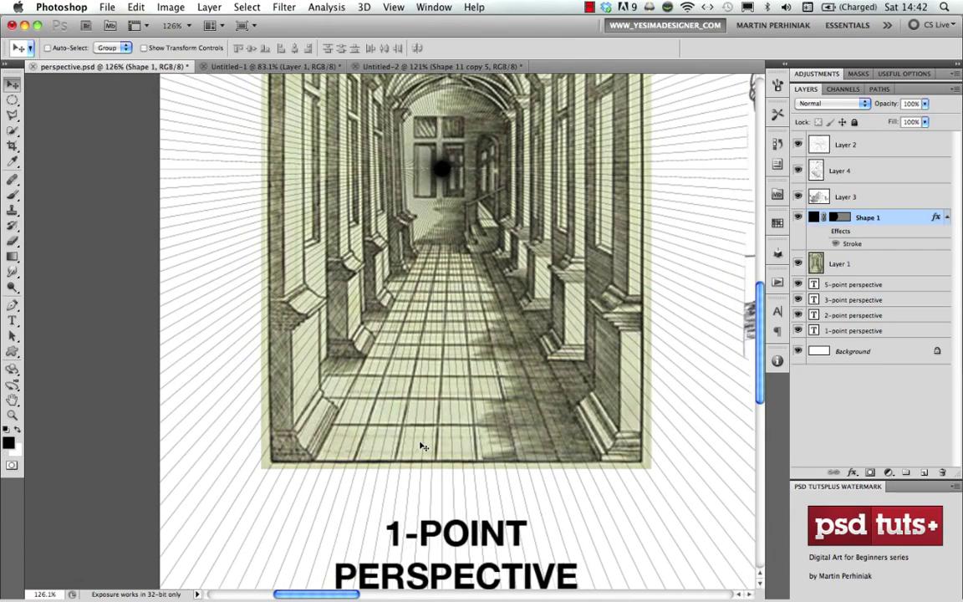
# Nudge the radial lines sideways until their centre sits over the right pane of the corridor's far window, matching the lengthwise floor tile lines
pyautogui.hotkey('shift', 'Left')
pyautogui.hotkey('shift', 'Left')
pyautogui.hotkey('shift', 'Left')
pyautogui.hotkey('shift', 'Right')
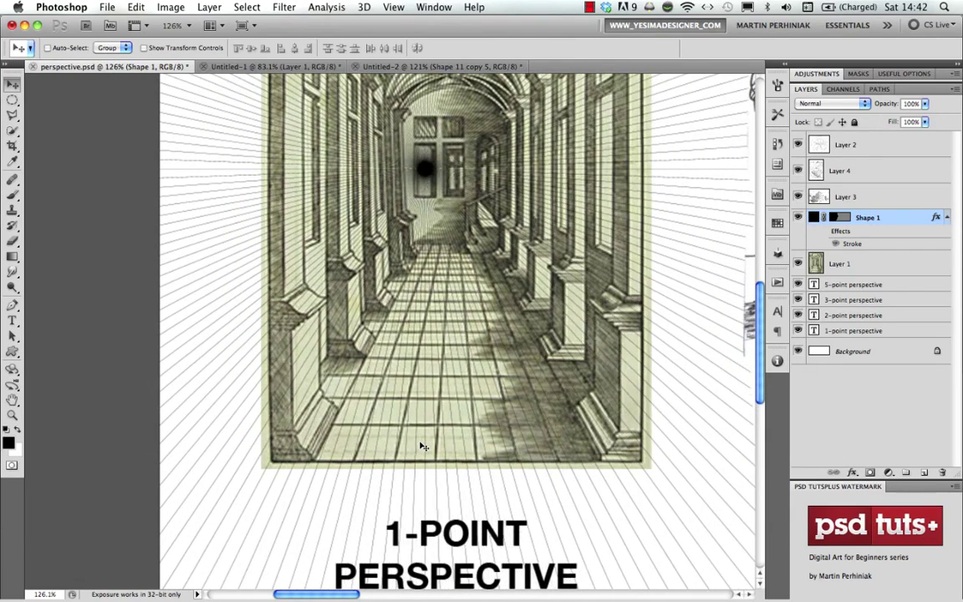
pyautogui.hotkey('shift', 'Right')
pyautogui.hotkey('shift', 'Right')
pyautogui.hotkey('shift', 'Right')
pyautogui.hotkey('shift', 'Right')
pyautogui.hotkey('shift', 'Left')
pyautogui.press('Left')
pyautogui.press('Left')
pyautogui.press('Left')
pyautogui.press('Right')
pyautogui.press('Left')
# Lower the radial lines' centre to the bottom edge of the far window's right pane, comparing a higher and a lower placement
pyautogui.hotkey('shift', 'Down')
pyautogui.press('Down')
pyautogui.press('Down')
pyautogui.press('Down')
pyautogui.press('Down')
pyautogui.press('Down')
pyautogui.press('Down')
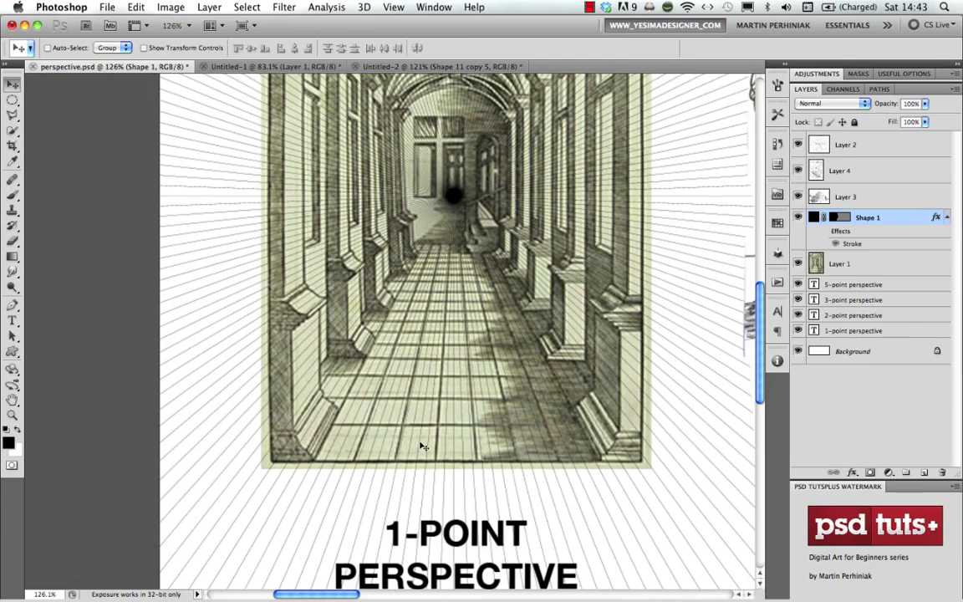
pyautogui.hotkey('shift', 'Up')
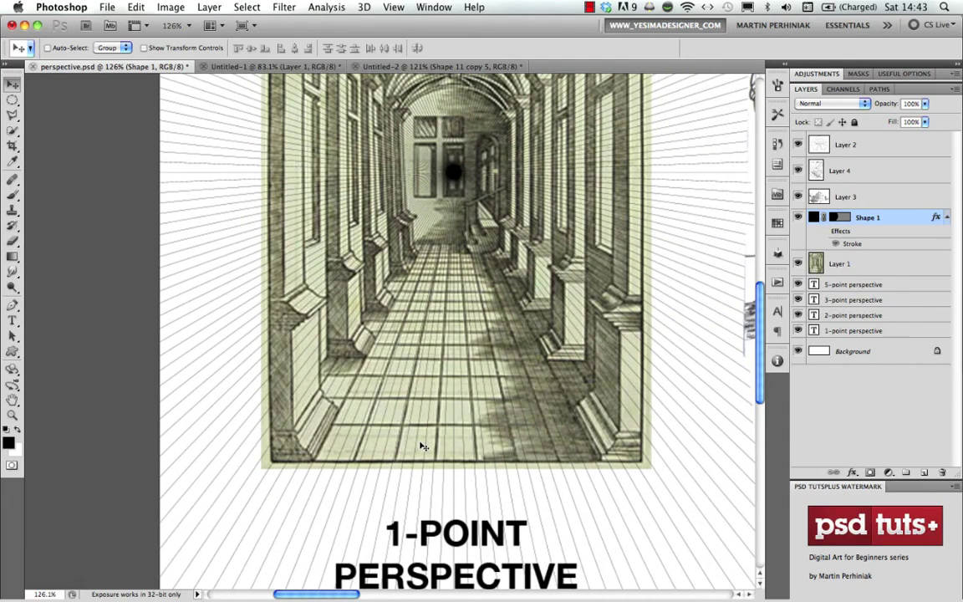
pyautogui.hotkey('shift', 'Down')
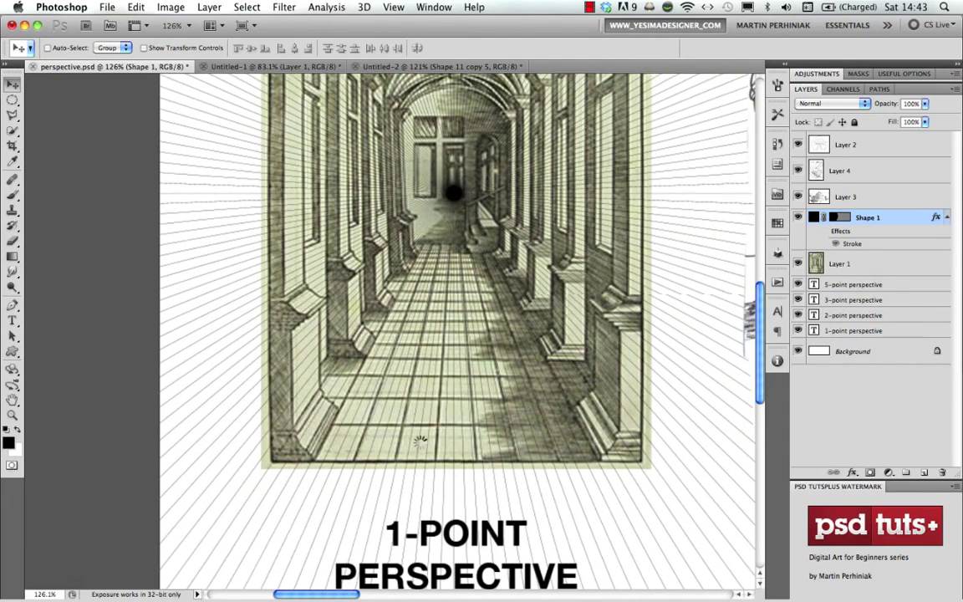
# Fine-tune the radial lines in small nudges, raising their centre slightly inside the far window's right pane to match the floor tiles
pyautogui.press('Left')
pyautogui.press('Left')
pyautogui.press('Up')
pyautogui.press('Up')
pyautogui.press('Up')
pyautogui.press('Up')
pyautogui.press('Up')
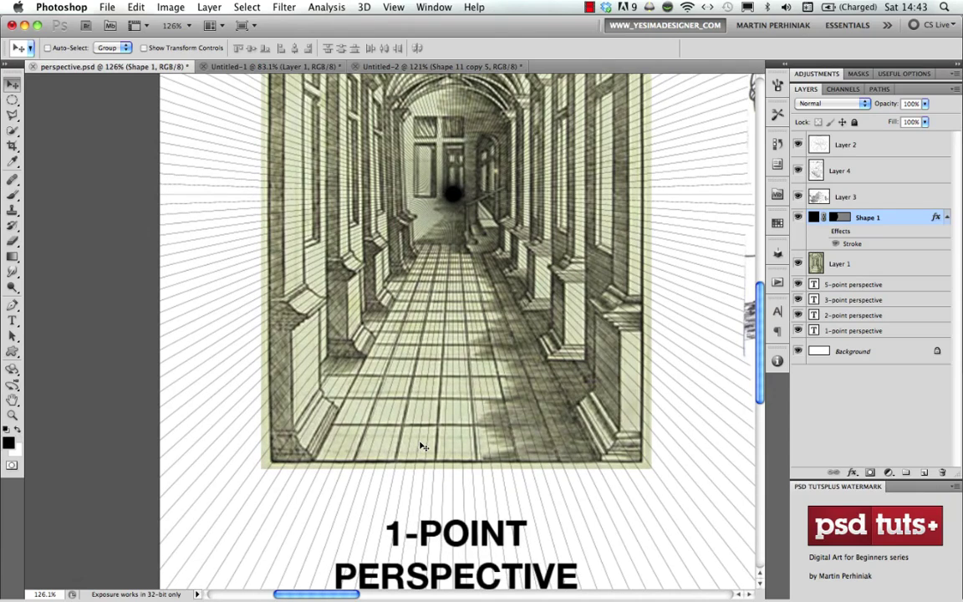
pyautogui.press('Up')
pyautogui.press('Up')
pyautogui.press('Up')
pyautogui.press('Up')
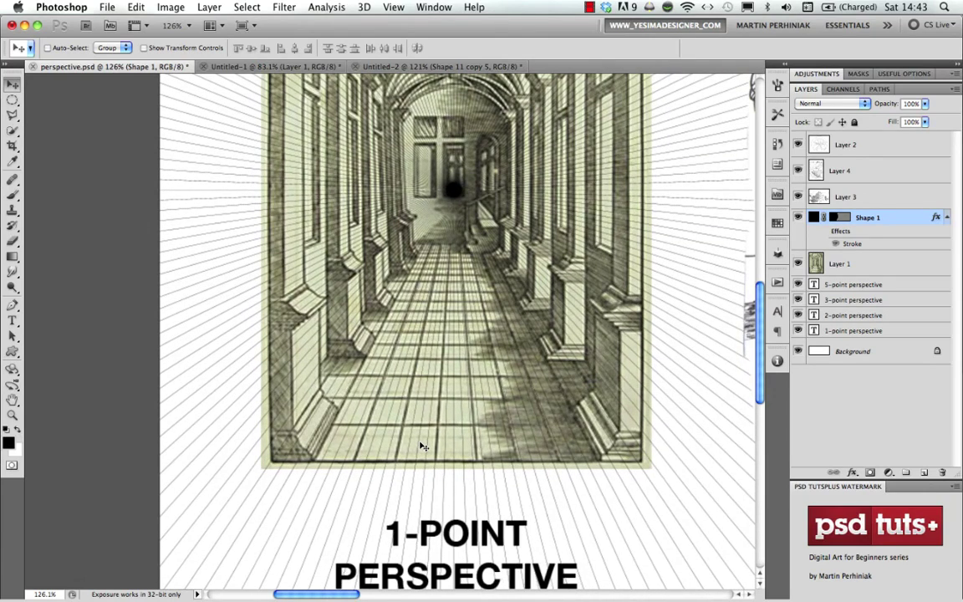
pyautogui.press('Up')
pyautogui.press('Up')
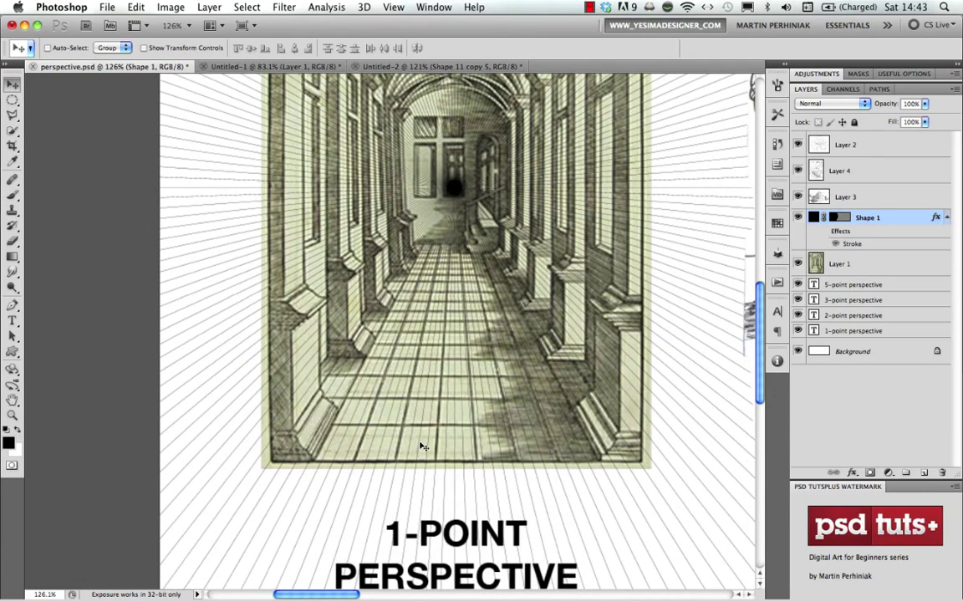
pyautogui.press('Up')
pyautogui.press('Up')
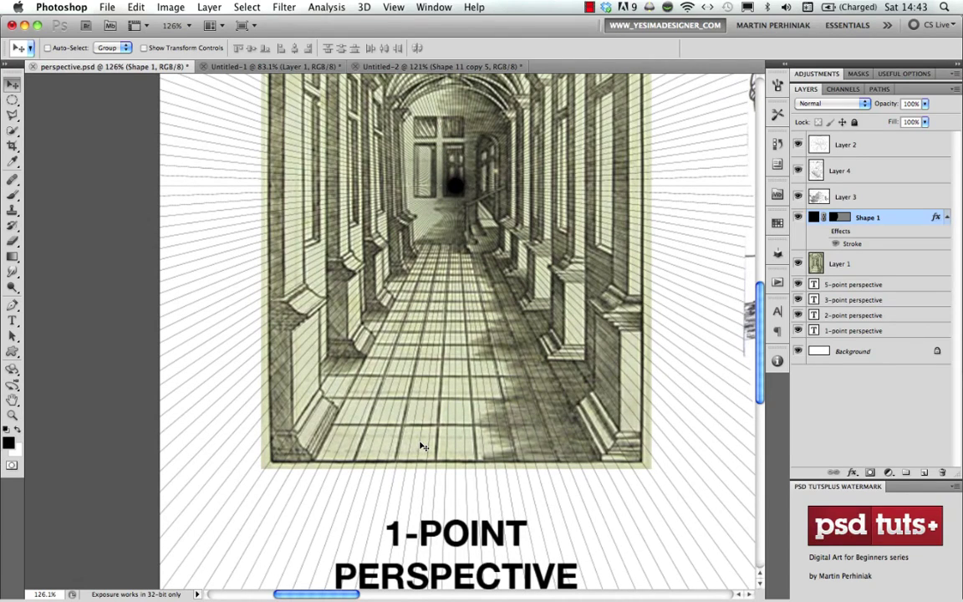
pyautogui.press('Right')
pyautogui.press('Right')
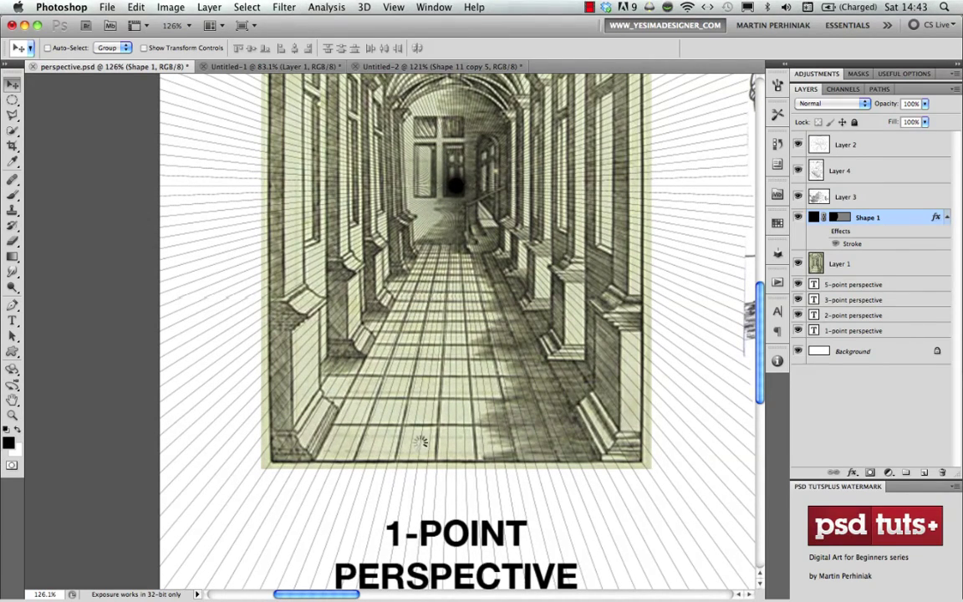
pyautogui.press('Down')
pyautogui.press('Down')
# Examine the radial lines against the corridor's arches, columns and whole picture, and look over the neighbouring 2-point perspective castle drawing
pyautogui.press('space')
pyautogui.moveTo(390, 186); pyautogui.dragTo(371, 367)
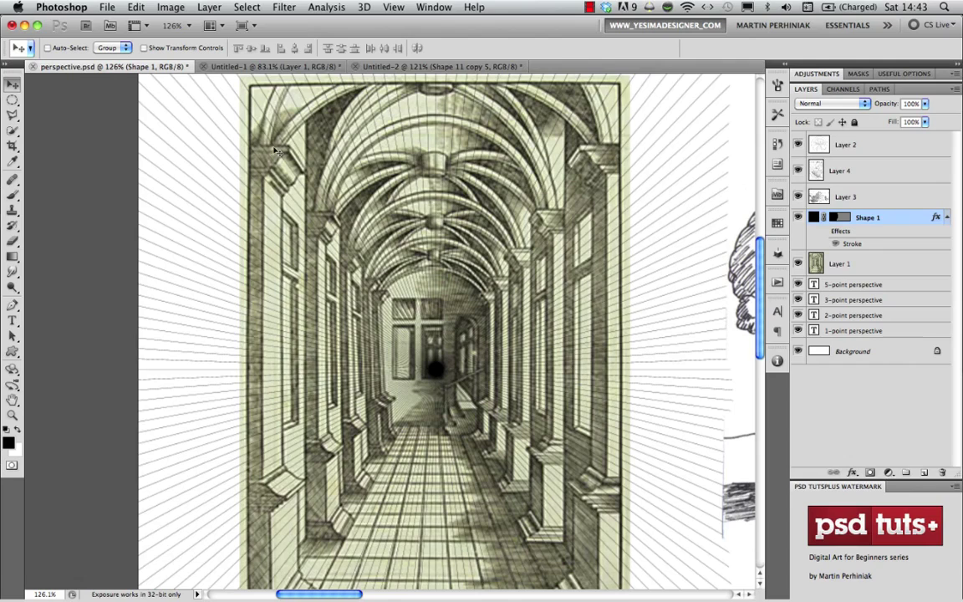
pyautogui.scroll(-5, 479, 323)
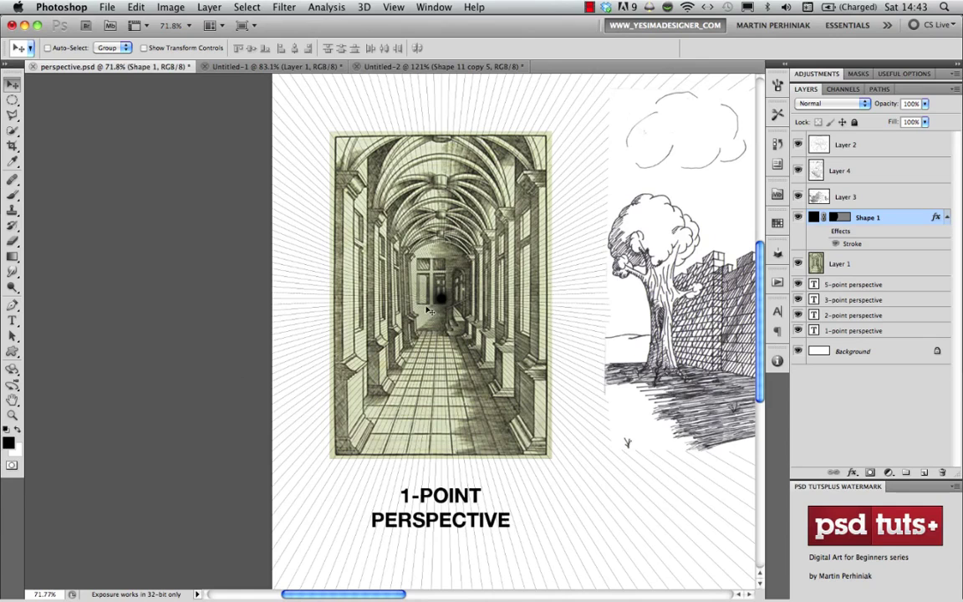
pyautogui.hscroll(10, 515, 324)
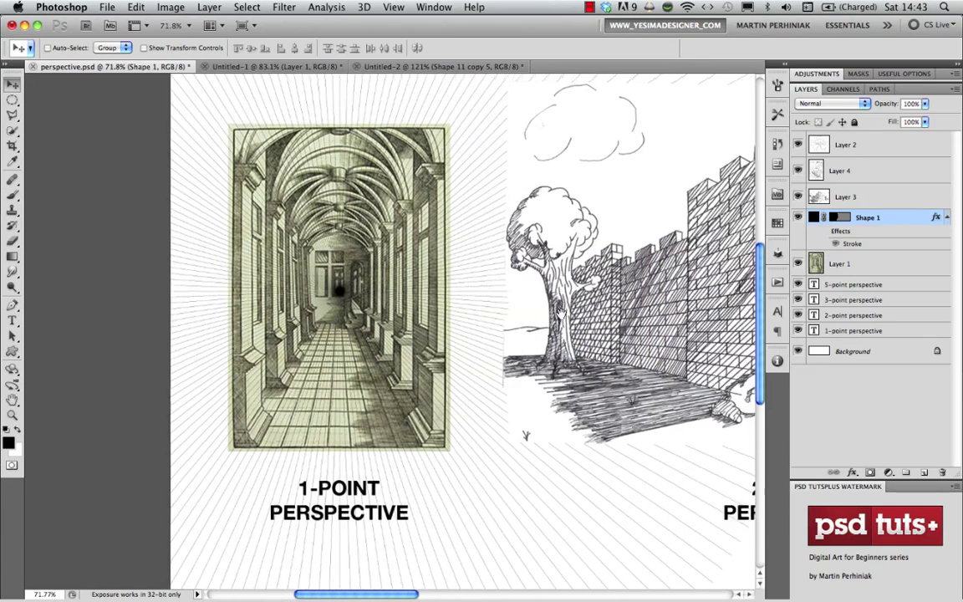
pyautogui.hscroll(1, 261, 326)
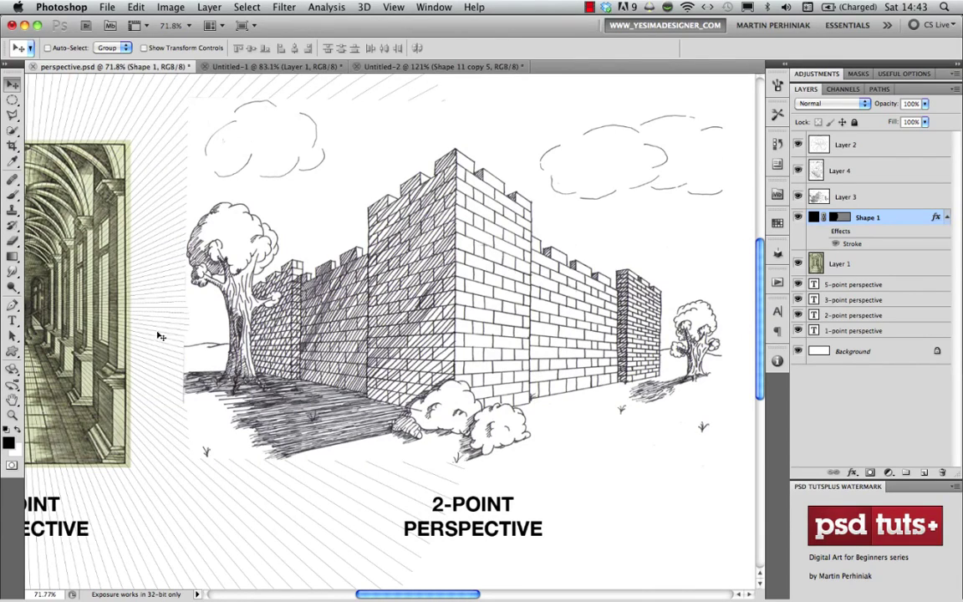
pyautogui.hscroll(5, 543, 301)
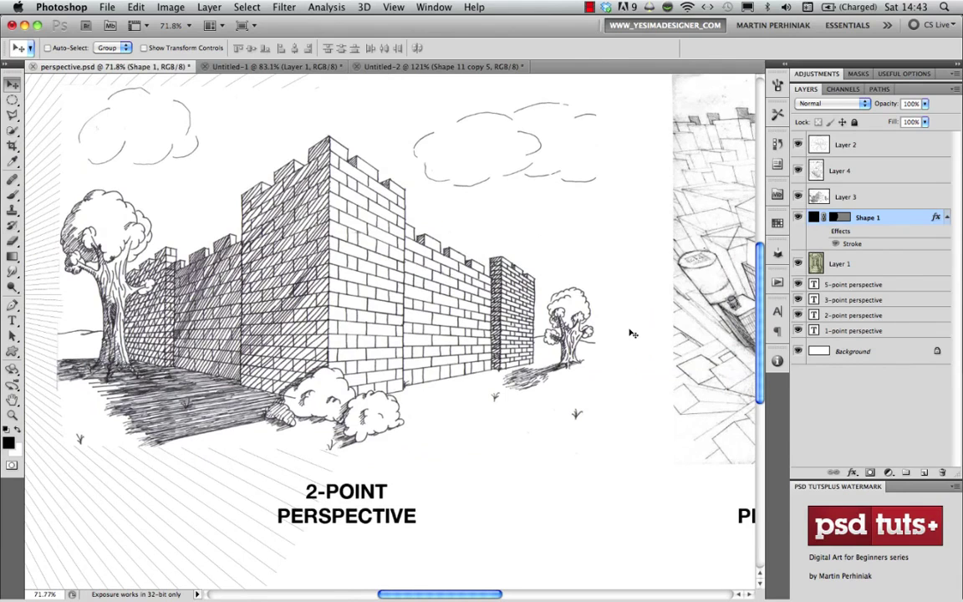
pyautogui.hscroll(-5, 159, 268)
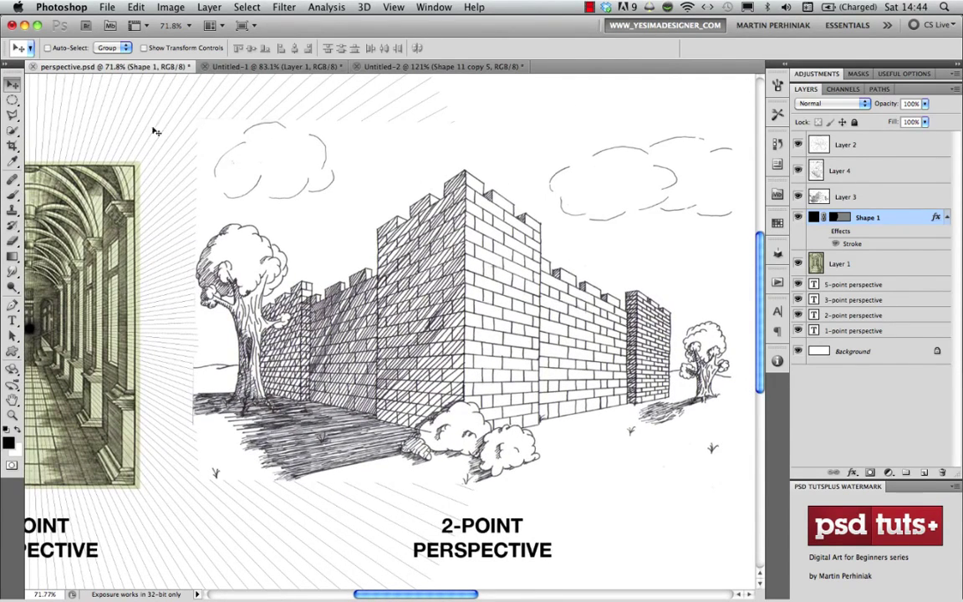